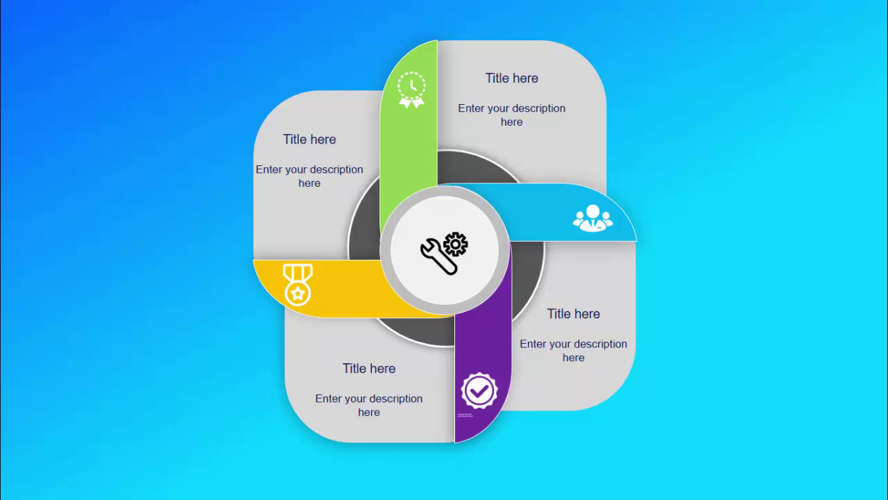
# - Exit the slideshow of the finished pinwheel infographic and return to editing view
pyautogui.press('Escape')
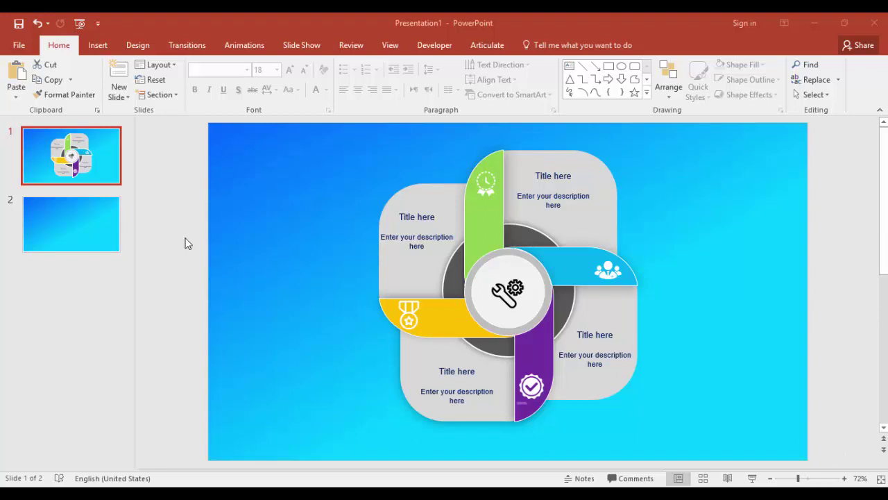
# - On the blank second slide, draw a 1.6" × 1.6" circle near the centre
pyautogui.click(71, 233)
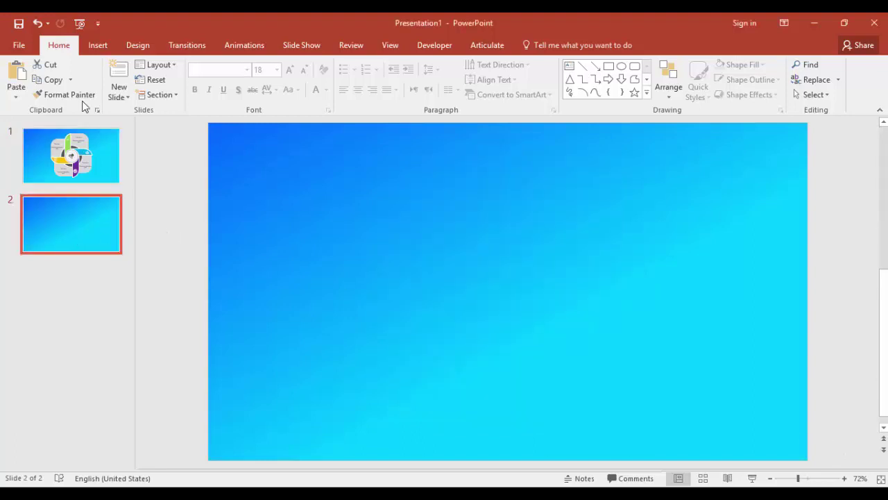
pyautogui.click(97, 45)
pyautogui.click(224, 95)
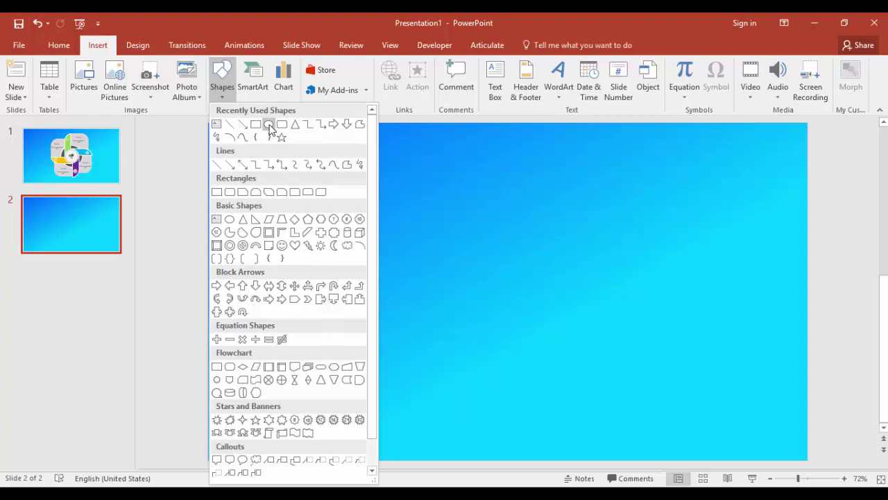
pyautogui.click(269, 125)
pyautogui.moveTo(452, 260)
pyautogui.mouseDown()
pyautogui.moveTo(518, 306)
pyautogui.moveTo(515, 323)
pyautogui.mouseUp()
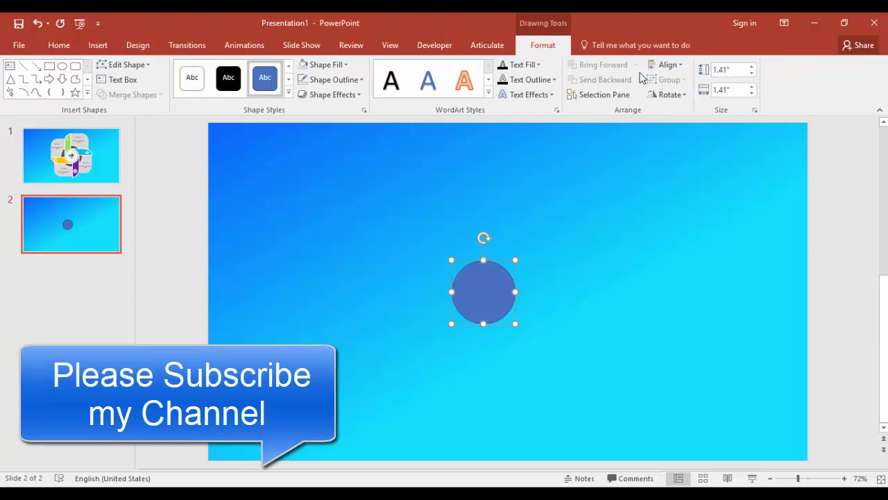
pyautogui.click(733, 70)
pyautogui.write('1.6')
pyautogui.click(731, 88)
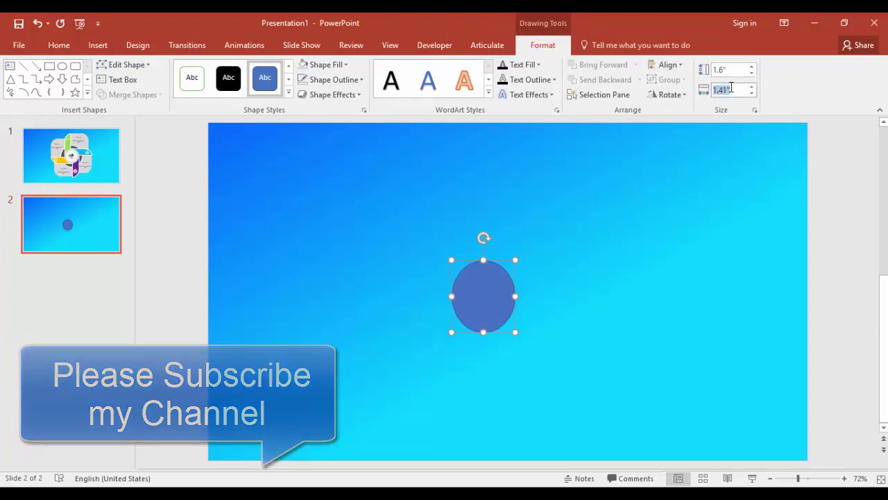
pyautogui.write('1.6')
pyautogui.press('Return')
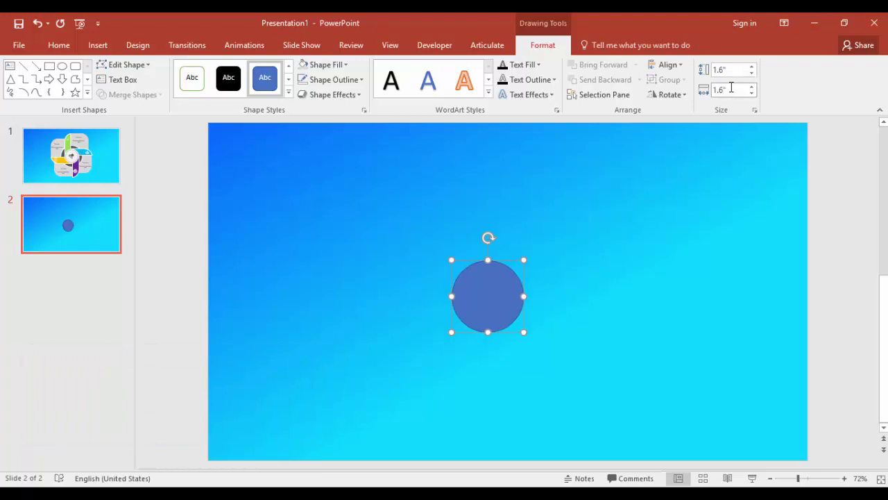
# - Fill the circle white and remove its outline
pyautogui.click(335, 69)
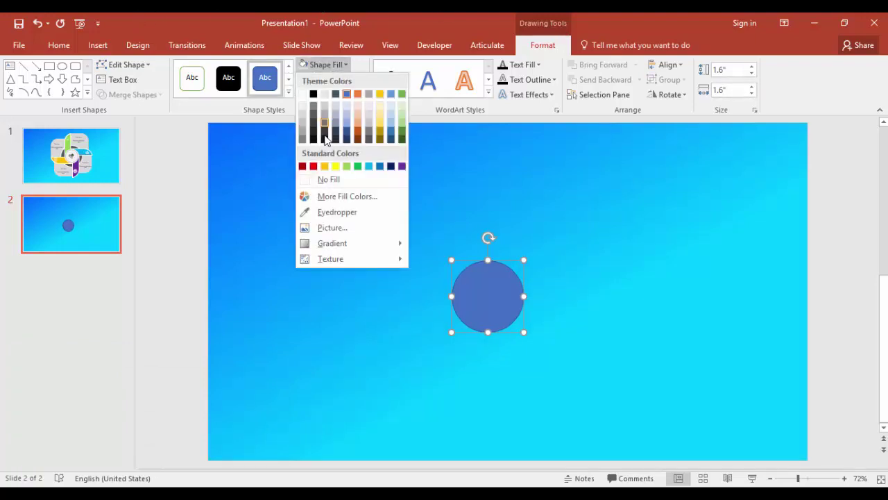
pyautogui.click(306, 91)
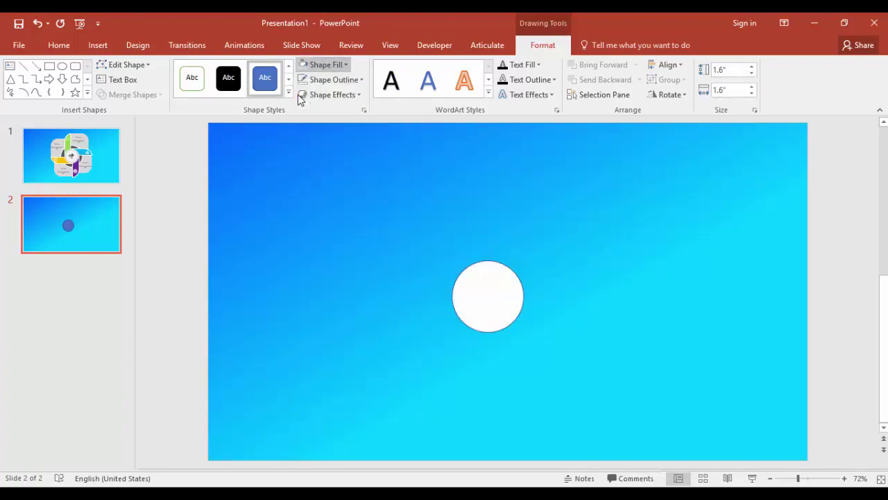
pyautogui.click(334, 79)
pyautogui.click(336, 196)
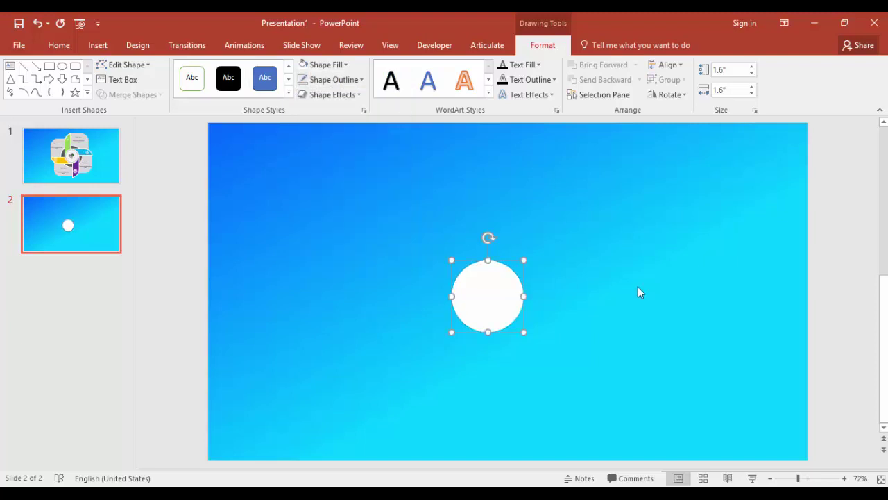
pyautogui.click(635, 281)
# - Duplicate the white circle as a 1.95" × 1.95" light grey circle
pyautogui.click(511, 290)
pyautogui.doubleClick(511, 290)
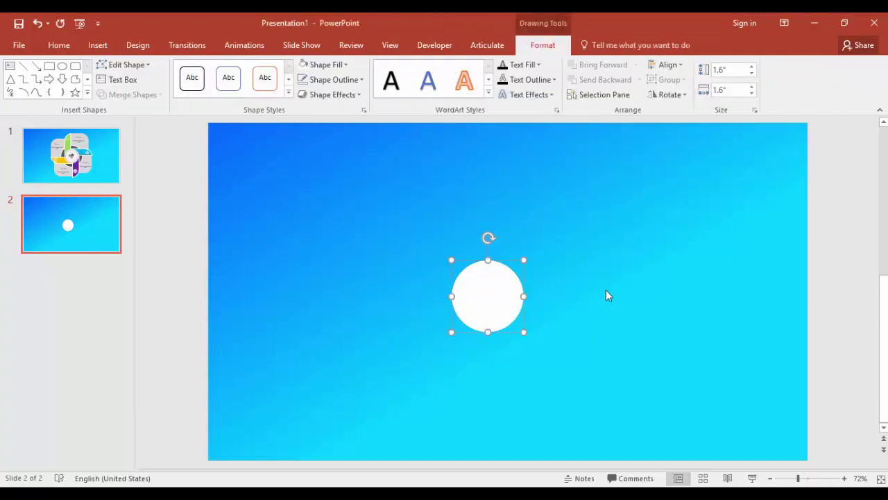
pyautogui.moveTo(511, 295); pyautogui.dragTo(601, 303)
pyautogui.click(737, 69)
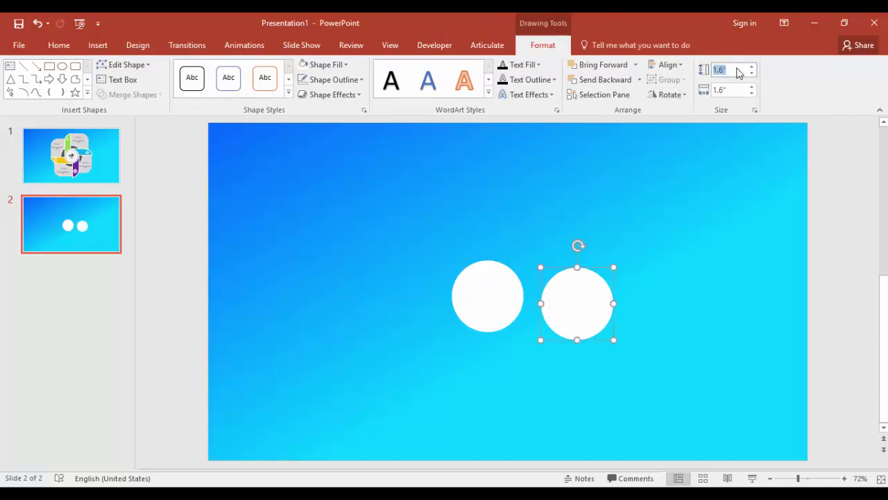
pyautogui.write('1.95')
pyautogui.click(730, 90)
pyautogui.write('1')
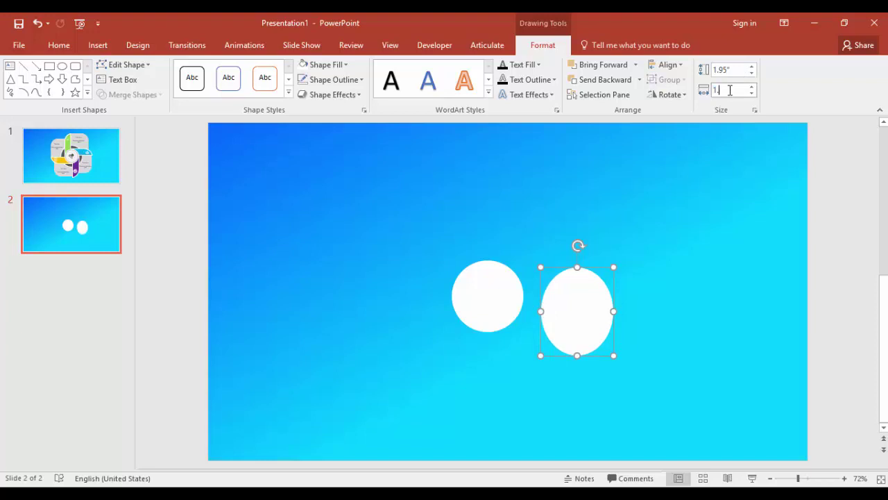
pyautogui.press('Return')
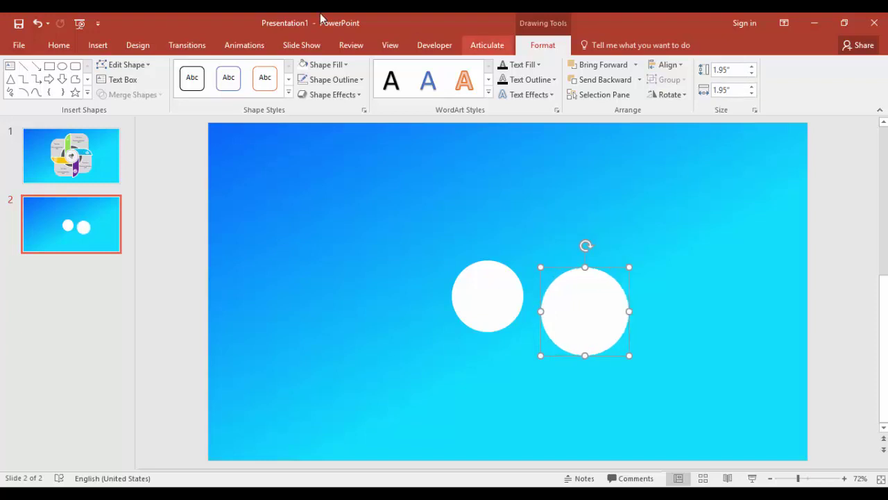
pyautogui.click(331, 70)
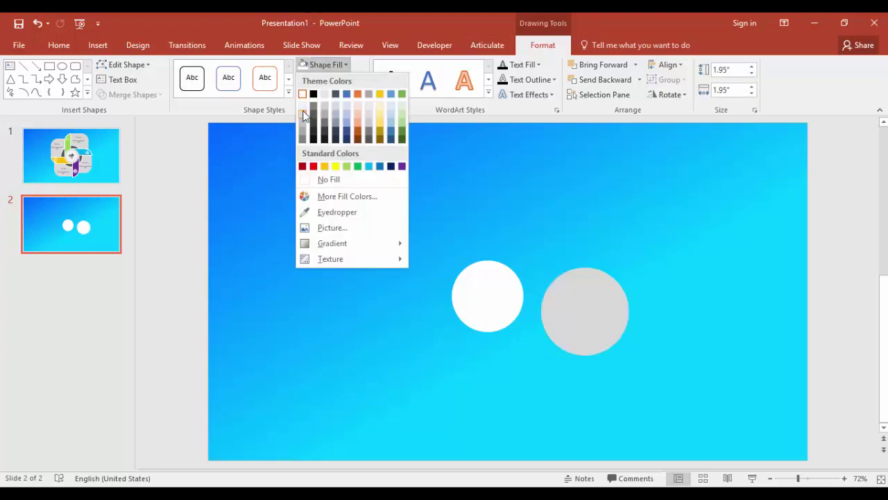
pyautogui.click(306, 114)
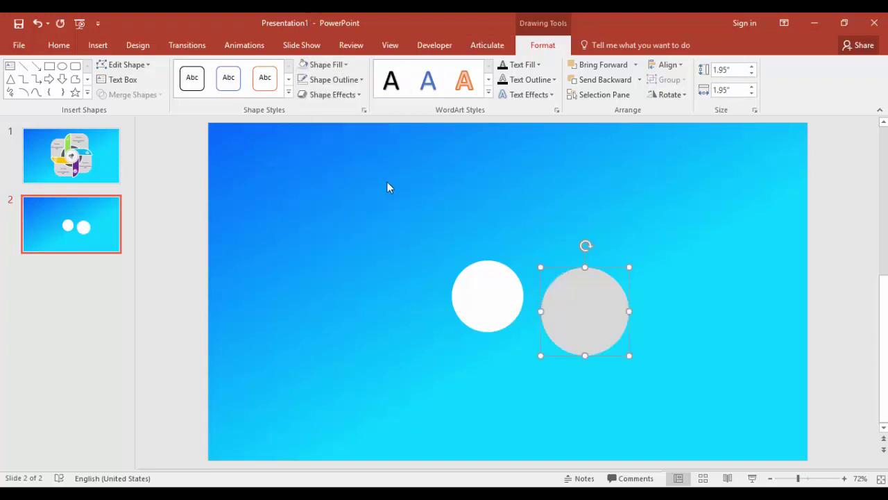
# - Centre both circles horizontally and vertically, then bring the white circle in front of the grey one
pyautogui.click(669, 66)
pyautogui.click(702, 99)
pyautogui.click(670, 66)
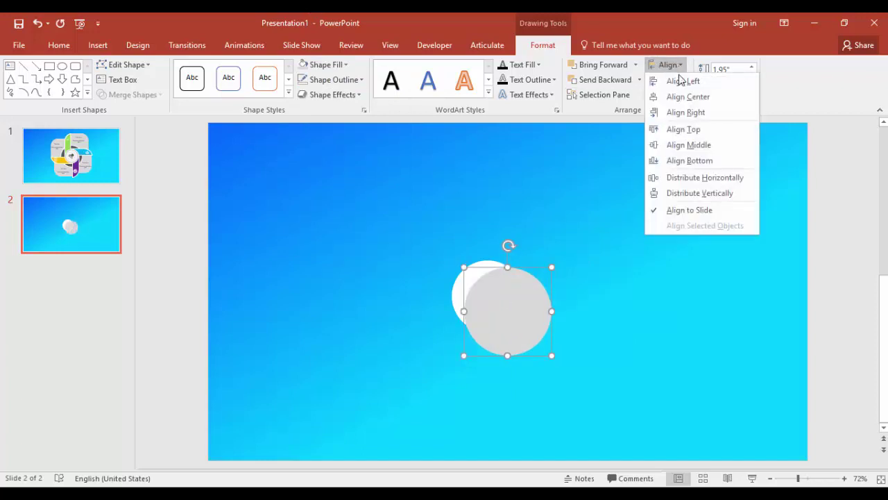
pyautogui.click(697, 145)
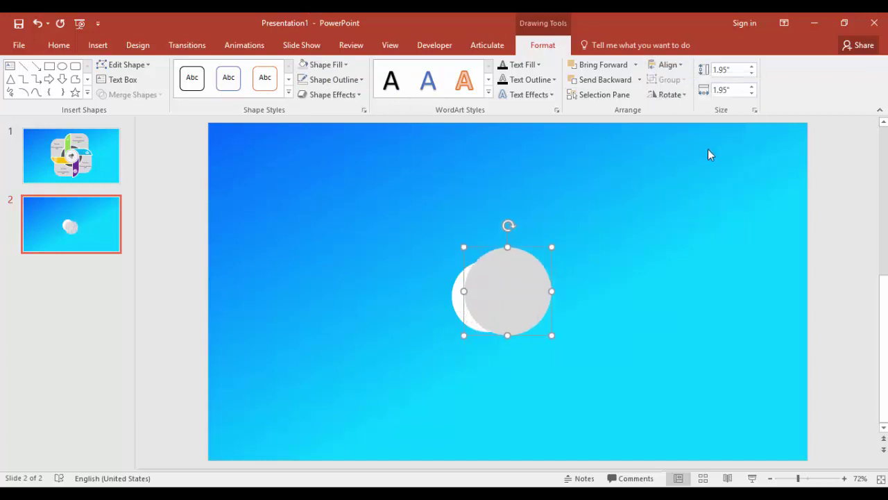
pyautogui.click(456, 310)
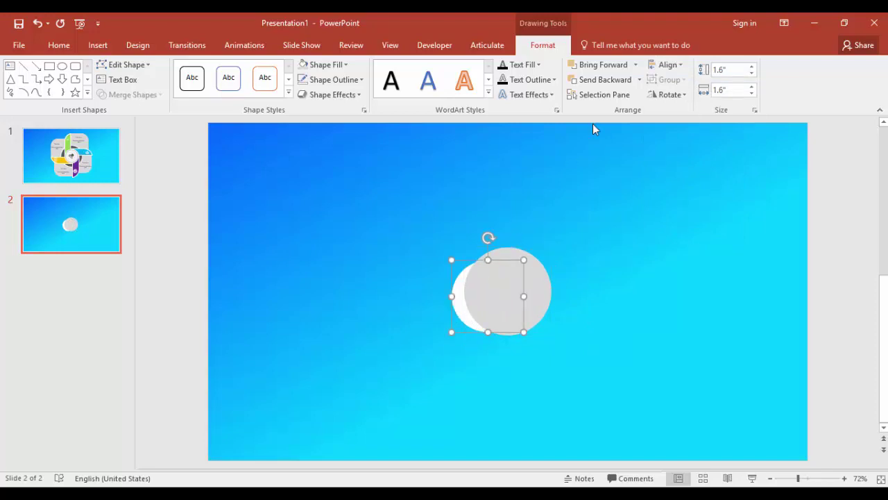
pyautogui.click(670, 68)
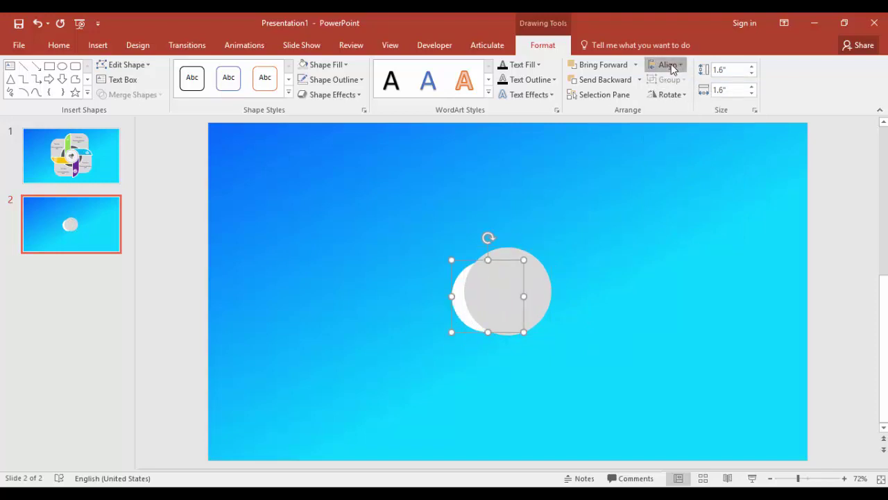
pyautogui.click(686, 97)
pyautogui.click(671, 68)
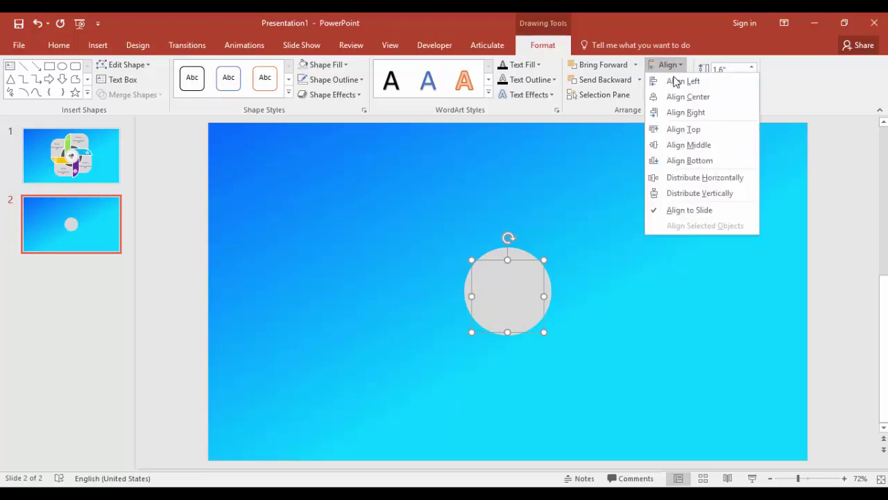
pyautogui.click(705, 146)
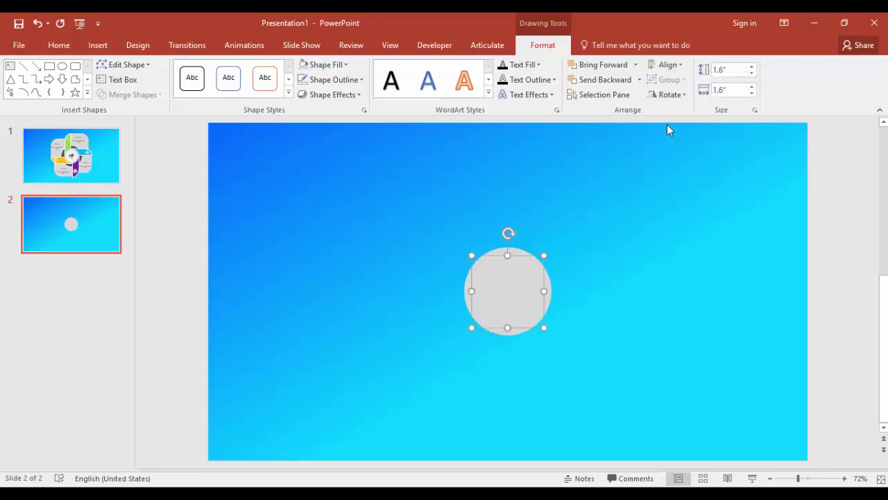
pyautogui.click(635, 65)
pyautogui.click(627, 97)
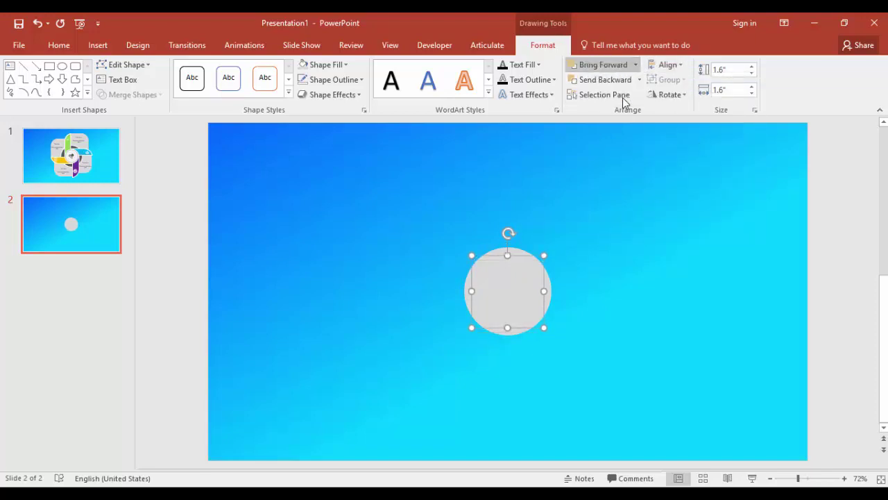
# - Draw a 3.86" × 3.38" rounded rectangle to the right of the circles
pyautogui.click(629, 203)
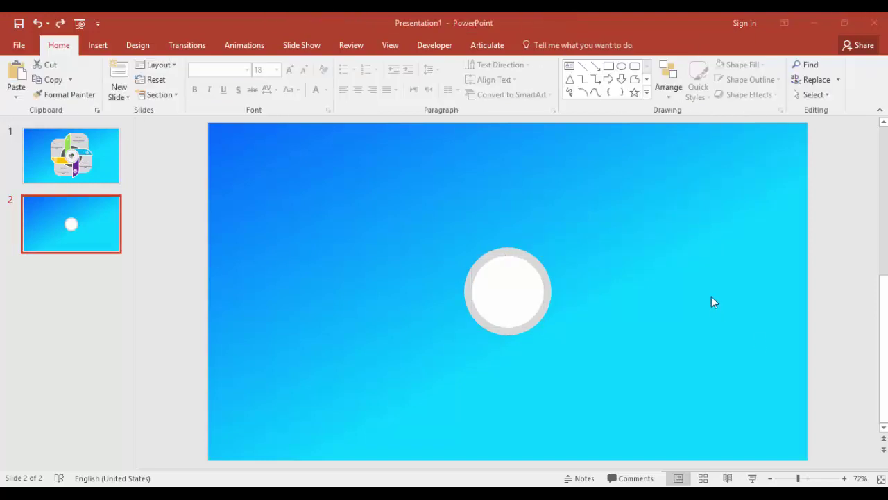
pyautogui.click(100, 44)
pyautogui.click(221, 87)
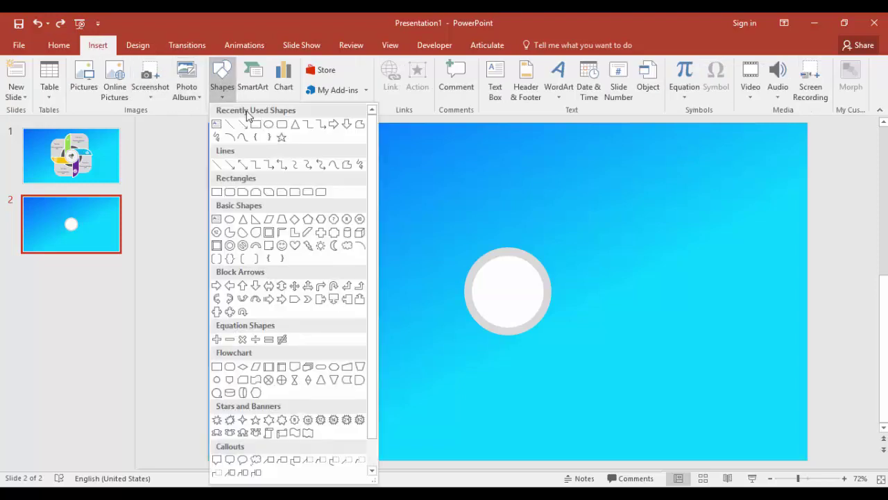
pyautogui.click(281, 124)
pyautogui.moveTo(574, 190); pyautogui.dragTo(713, 352)
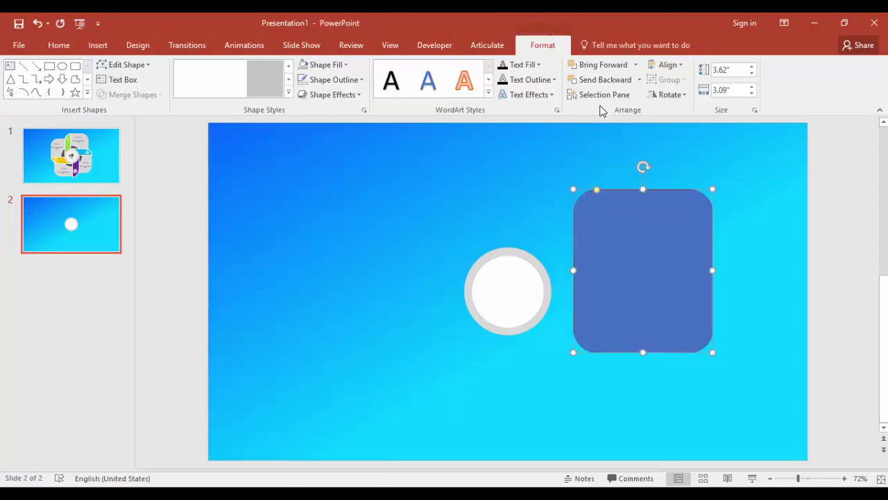
pyautogui.click(740, 70)
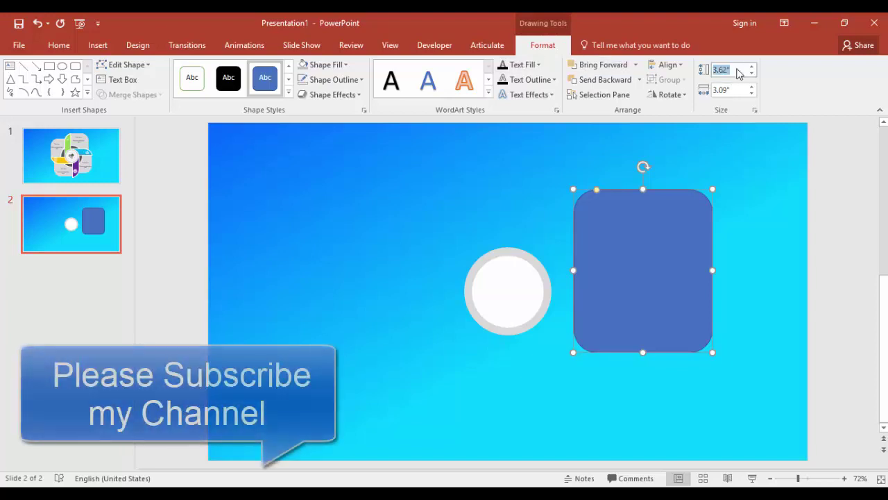
pyautogui.write('3.')
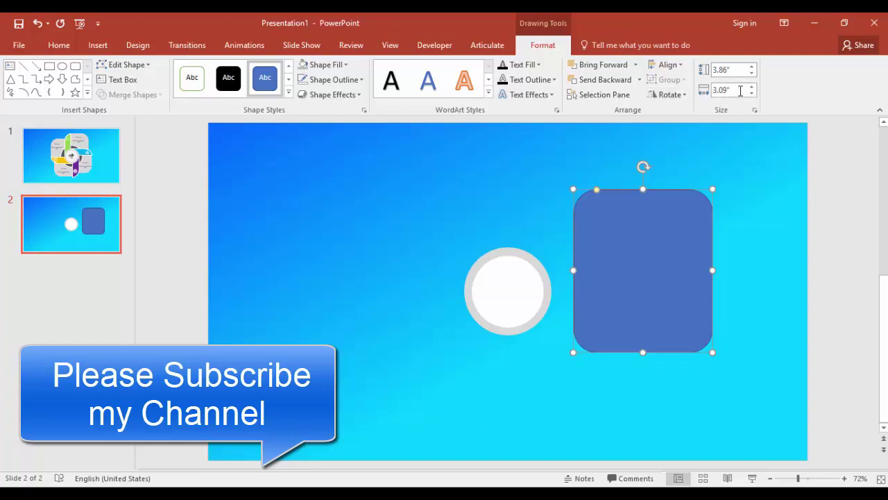
pyautogui.click(739, 91)
pyautogui.write('3.')
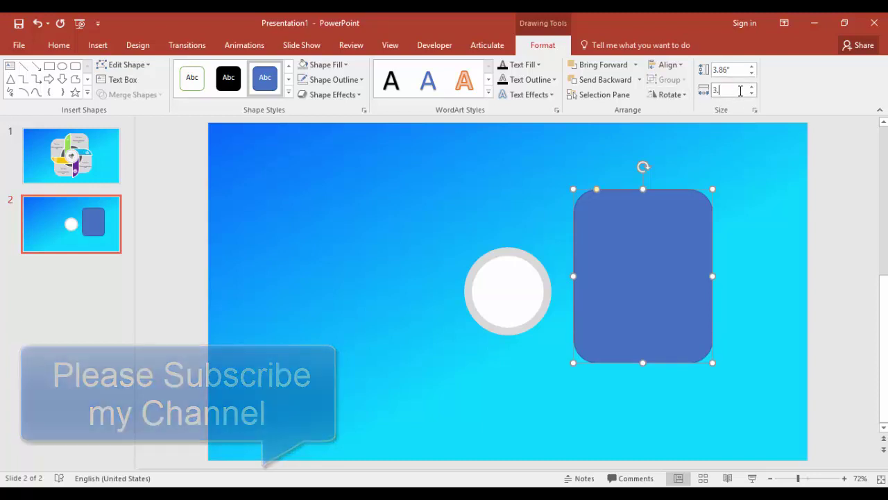
pyautogui.write('38')
pyautogui.press('Return')
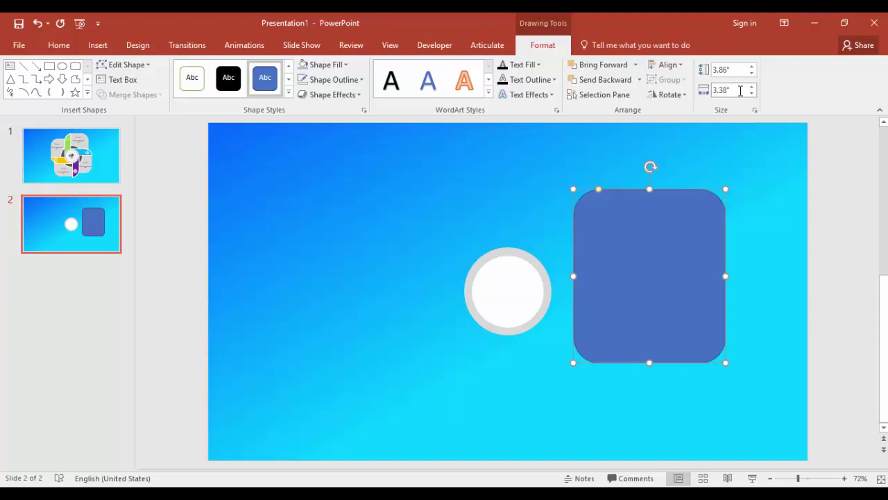
# - Give the rounded rectangle no outline, a grey fill and more strongly rounded corners
pyautogui.click(332, 81)
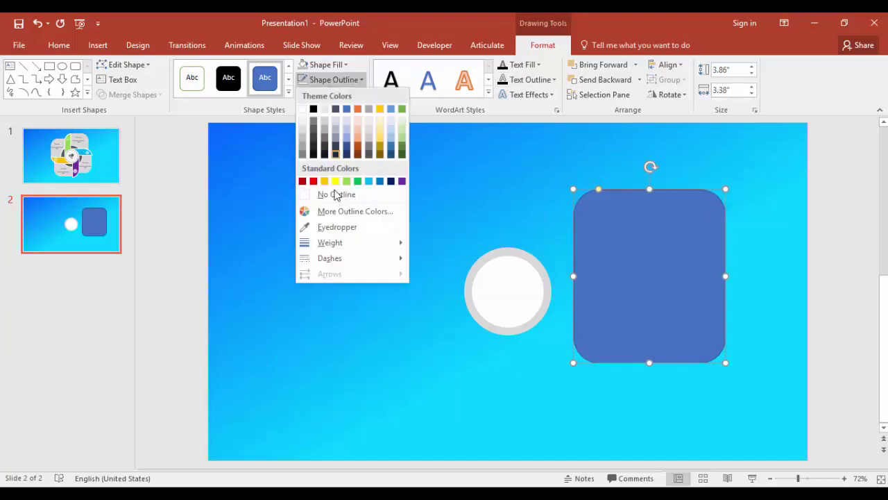
pyautogui.click(338, 197)
pyautogui.click(327, 65)
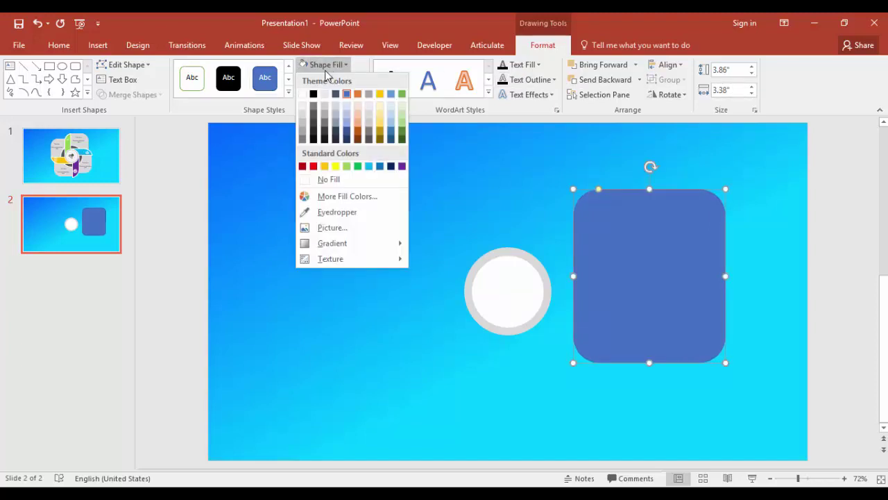
pyautogui.click(303, 122)
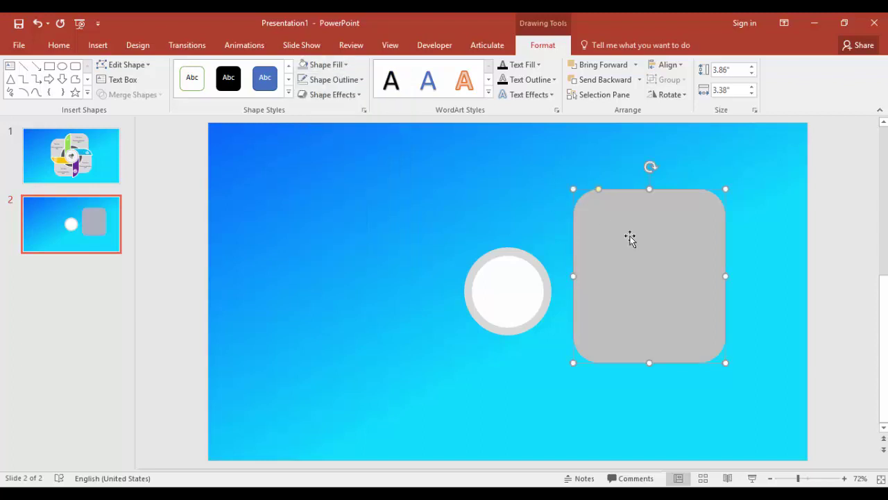
pyautogui.moveTo(602, 192); pyautogui.dragTo(622, 190)
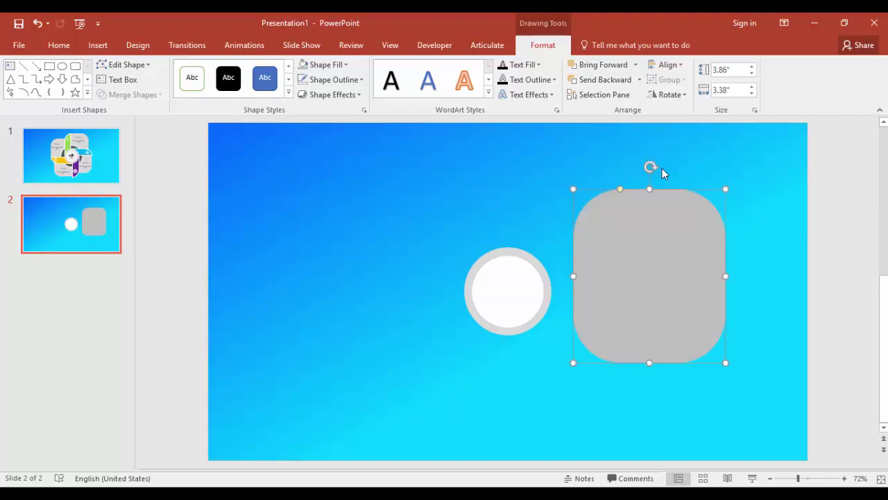
pyautogui.press('Escape')
pyautogui.doubleClick(647, 266)
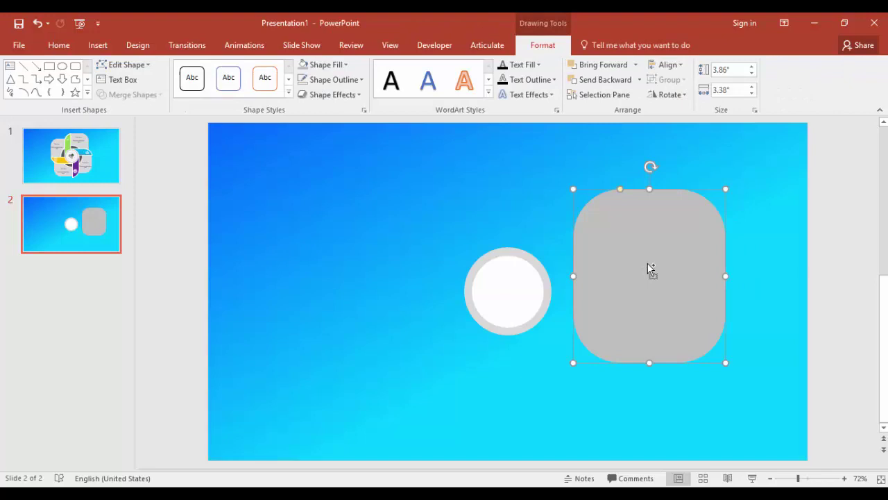
# - Place a copy of the grey rounded square on the left and draw a rectangle over its right side
pyautogui.moveTo(652, 266); pyautogui.dragTo(357, 244)
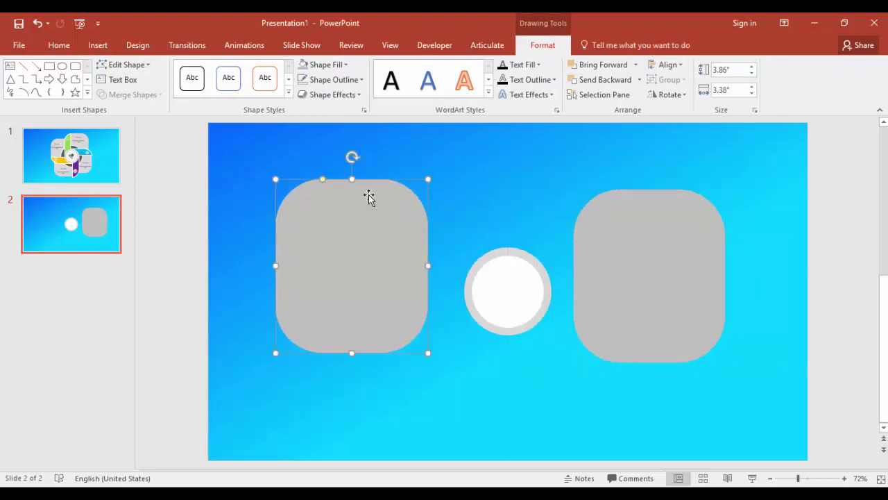
pyautogui.click(286, 153)
pyautogui.click(98, 46)
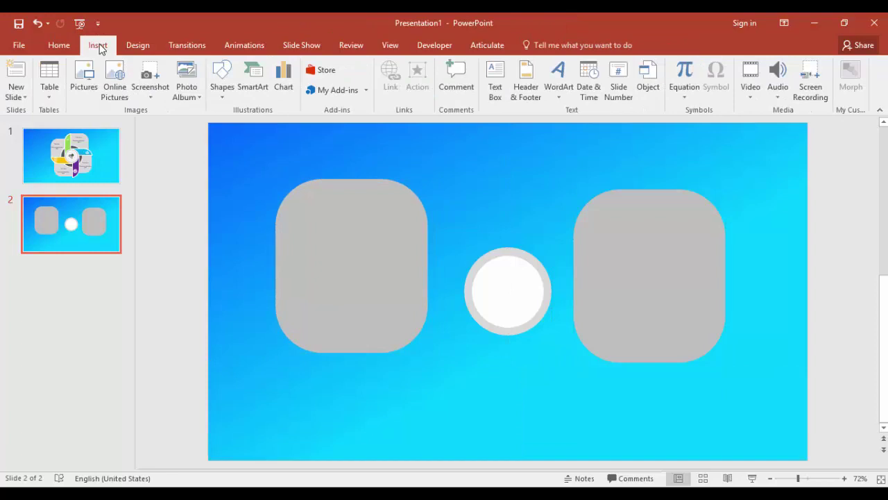
pyautogui.click(222, 90)
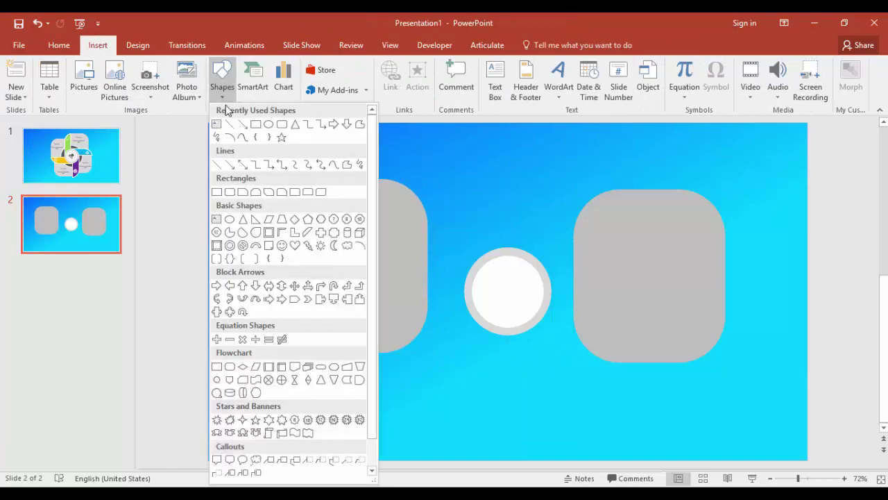
pyautogui.click(257, 124)
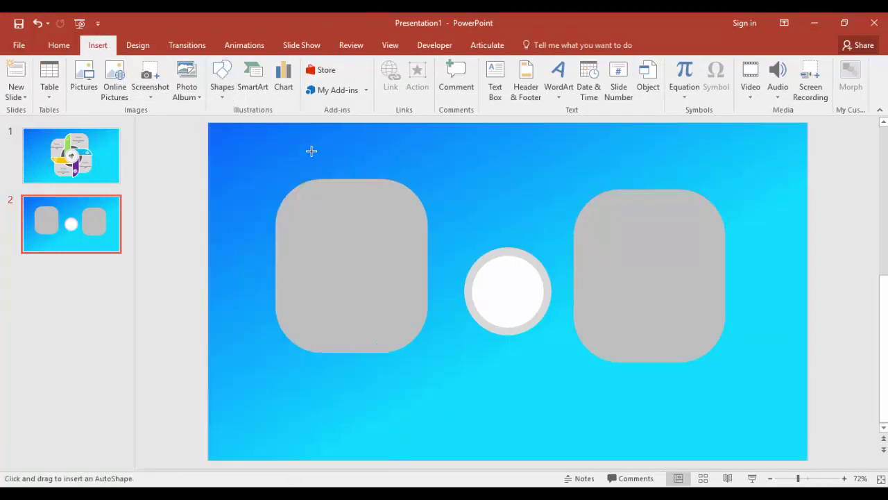
pyautogui.moveTo(311, 149); pyautogui.dragTo(442, 377)
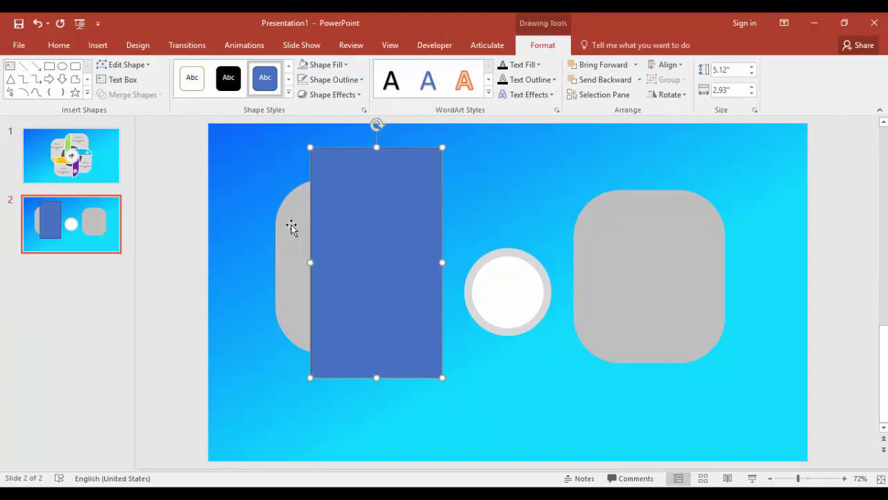
# - Subtract the rectangle from the copy, leaving a 3.78" × 0.78" sliver with a rounded left edge
pyautogui.click(292, 227)
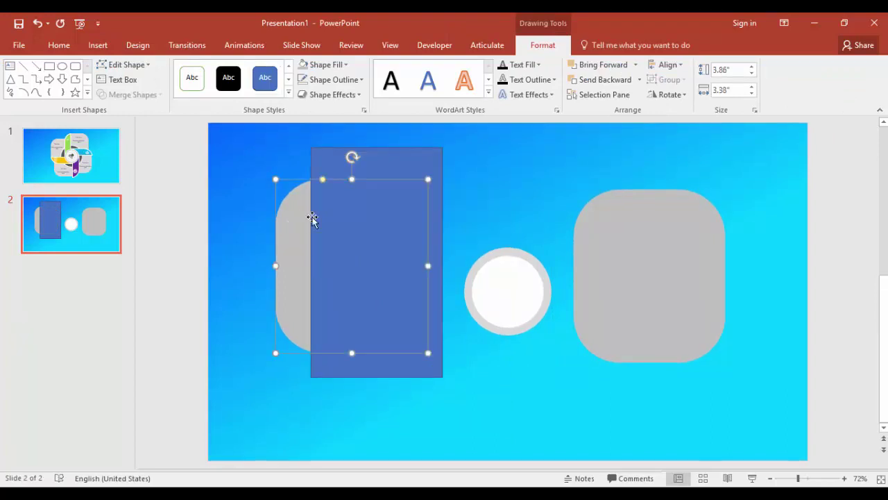
pyautogui.keyDown('shift'); pyautogui.click(413, 158); pyautogui.keyUp('shift')
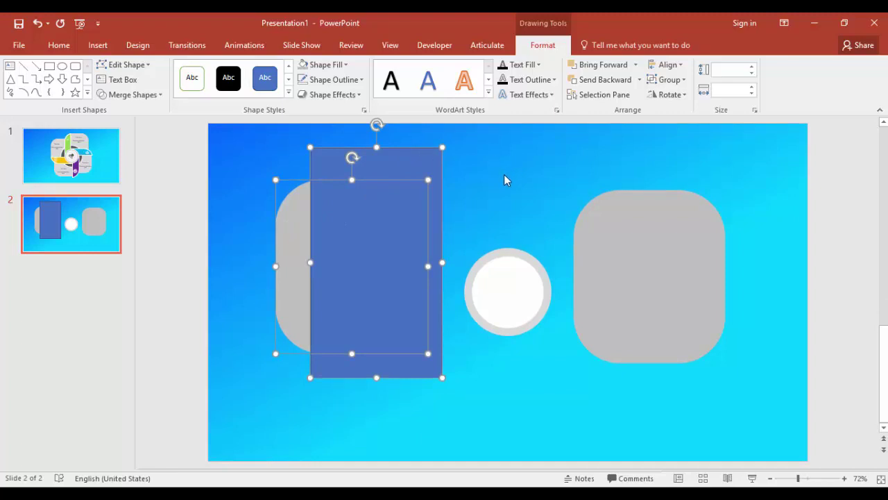
pyautogui.click(147, 97)
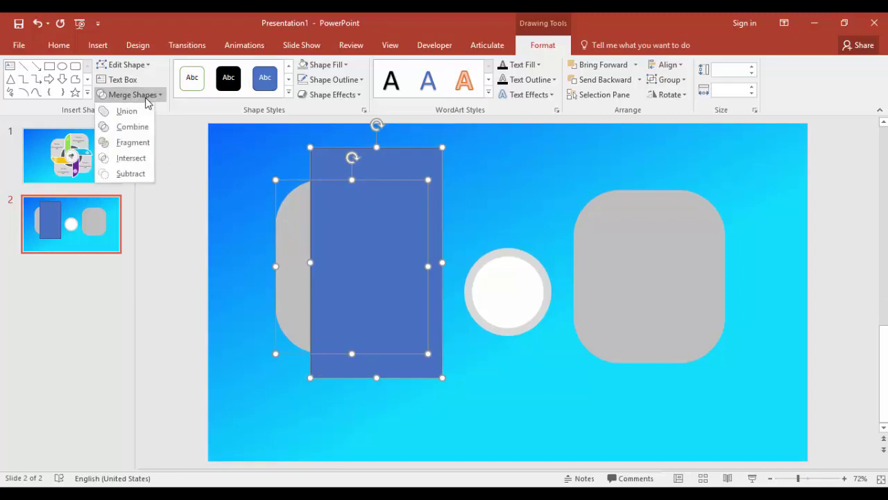
pyautogui.click(135, 178)
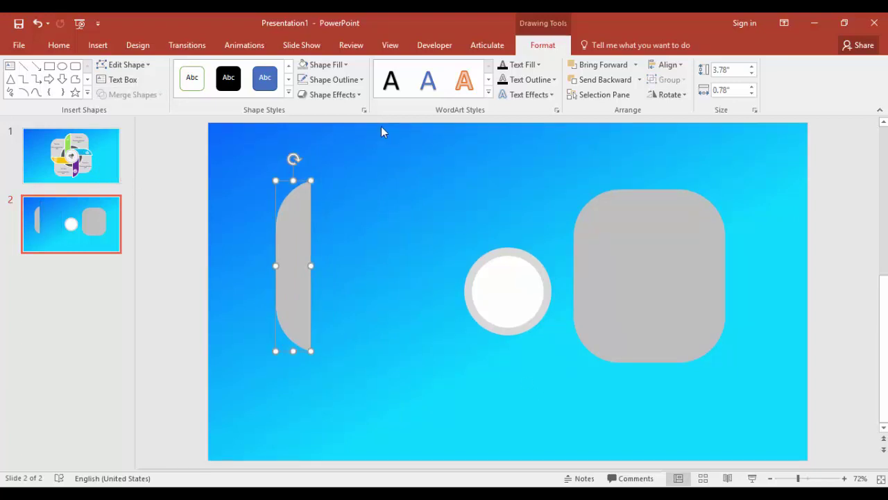
# - Fill the sliver light green and fit it against the grey rounded square's left edge
pyautogui.click(332, 65)
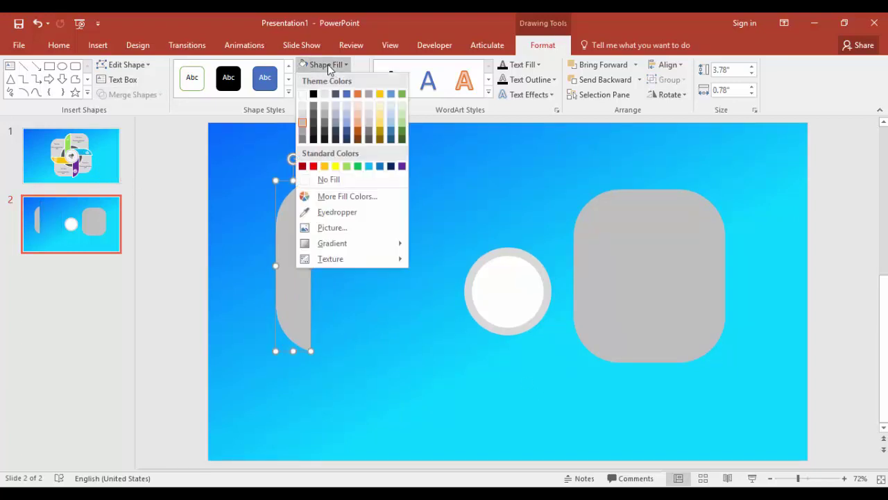
pyautogui.click(347, 168)
pyautogui.moveTo(302, 226); pyautogui.dragTo(583, 240)
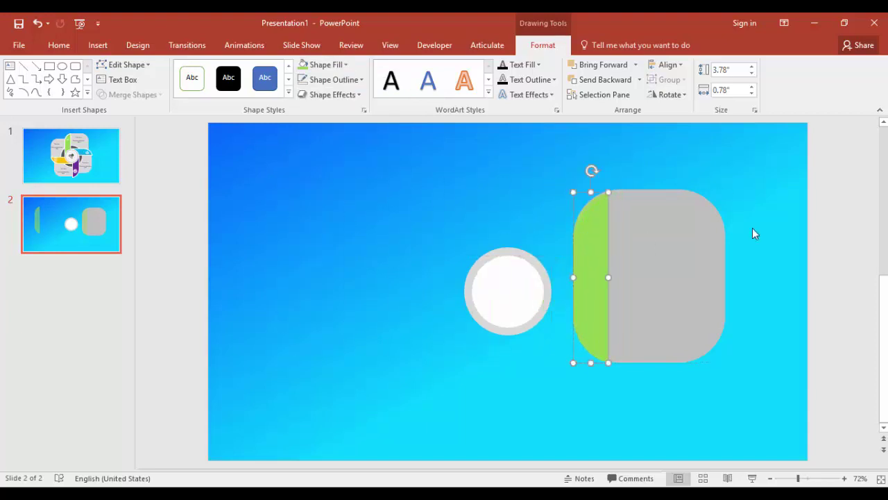
pyautogui.hotkey('ctrl', 'Left')
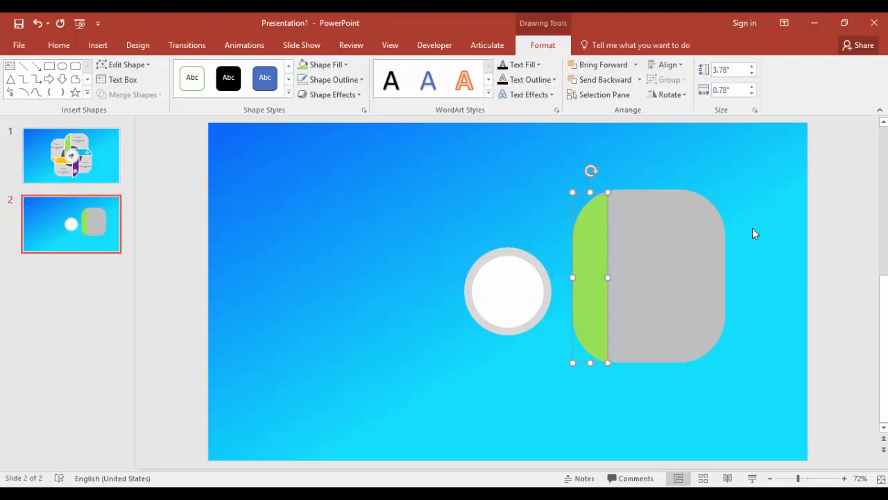
# - Group the green band with the grey rounded square
pyautogui.click(755, 233)
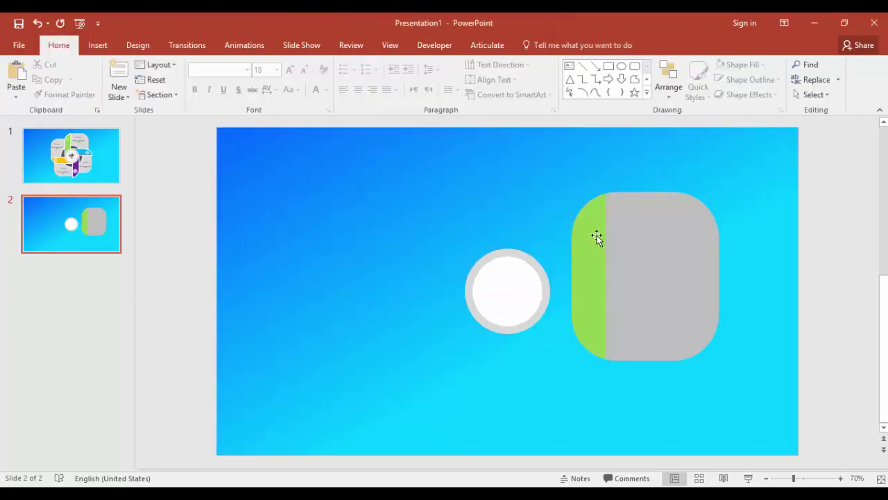
pyautogui.click(596, 235)
pyautogui.keyDown('shift'); pyautogui.click(639, 240); pyautogui.keyUp('shift')
pyautogui.rightClick(641, 241)
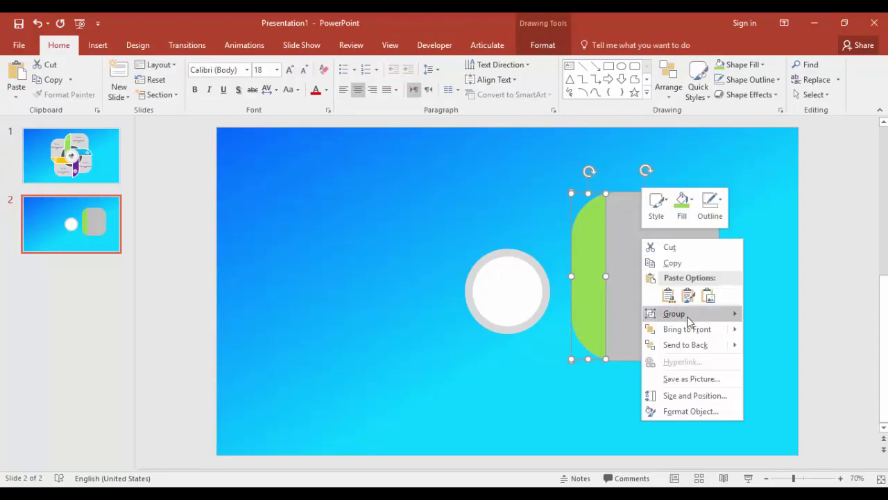
pyautogui.moveTo(694, 314)
pyautogui.click(768, 316)
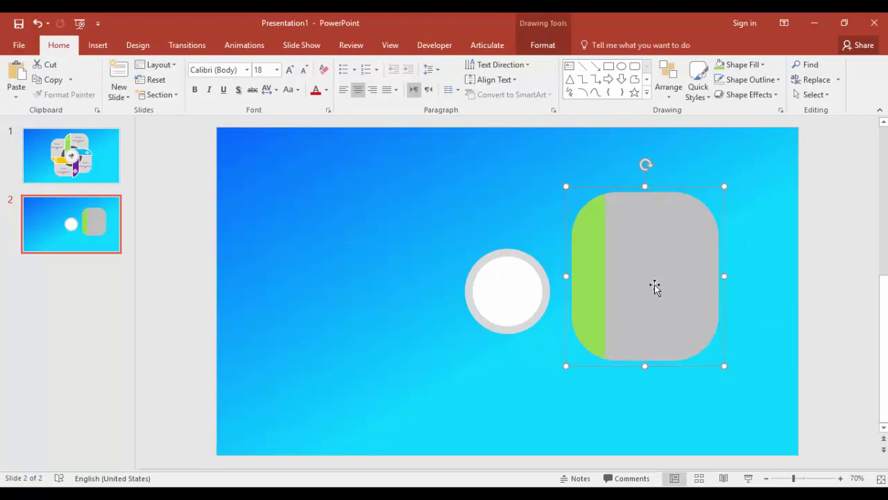
# - Position the group so the white circle overlaps its lower-left corner, and send it to the back
pyautogui.moveTo(656, 279); pyautogui.dragTo(551, 251)
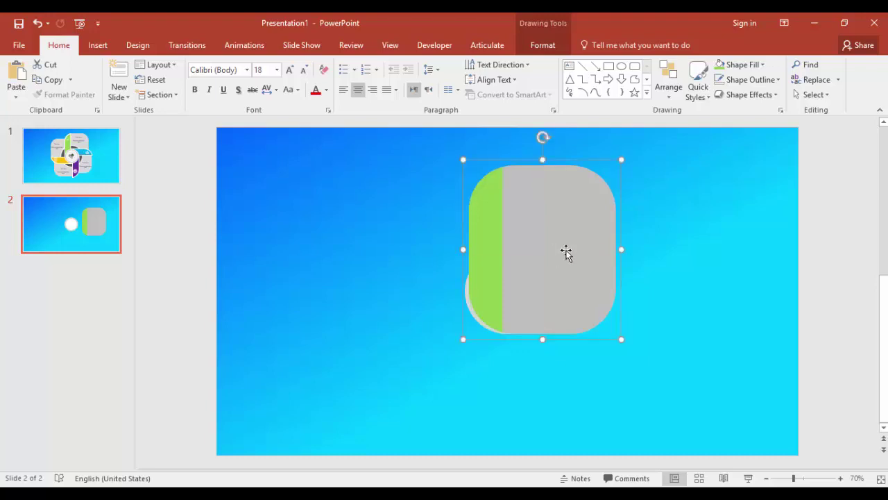
pyautogui.hotkey('ctrl', 'Down')
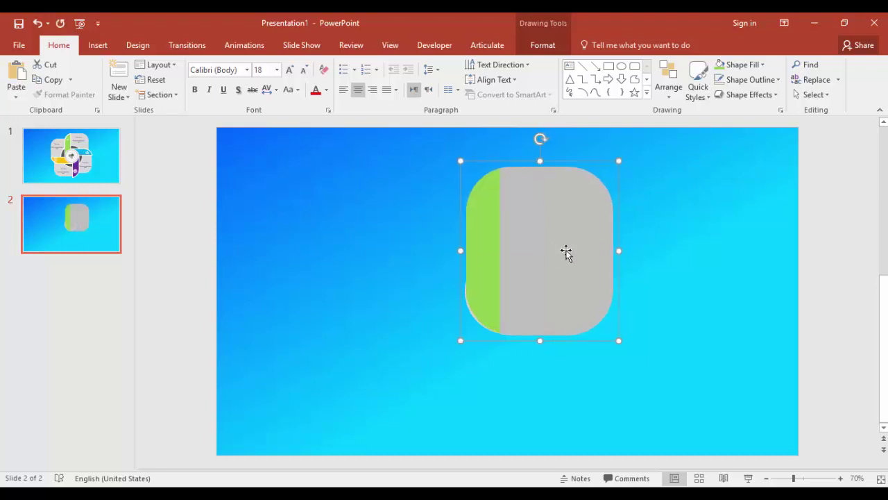
pyautogui.hotkey('ctrl', 'Left')
pyautogui.hotkey('ctrl', 'Down')
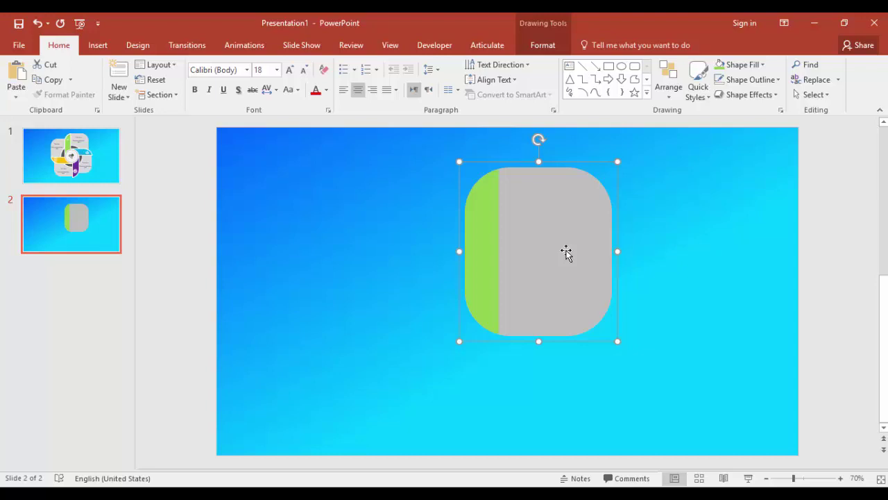
pyautogui.click(548, 46)
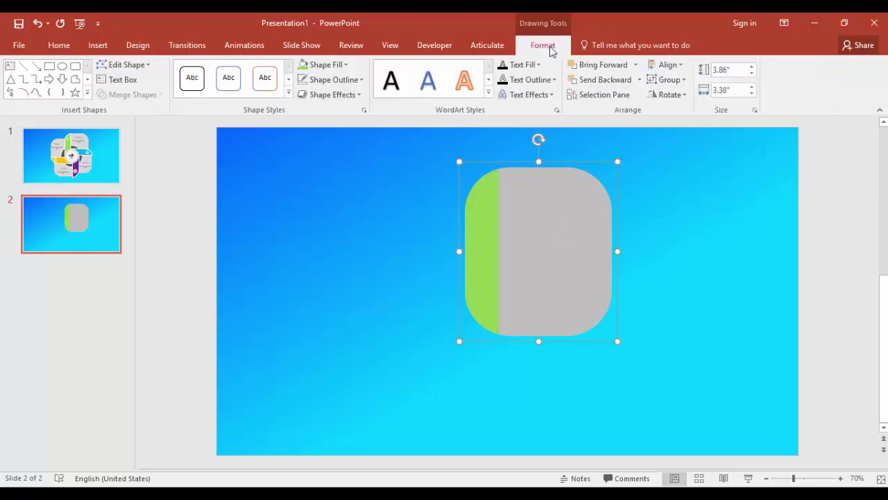
pyautogui.click(639, 80)
pyautogui.click(637, 115)
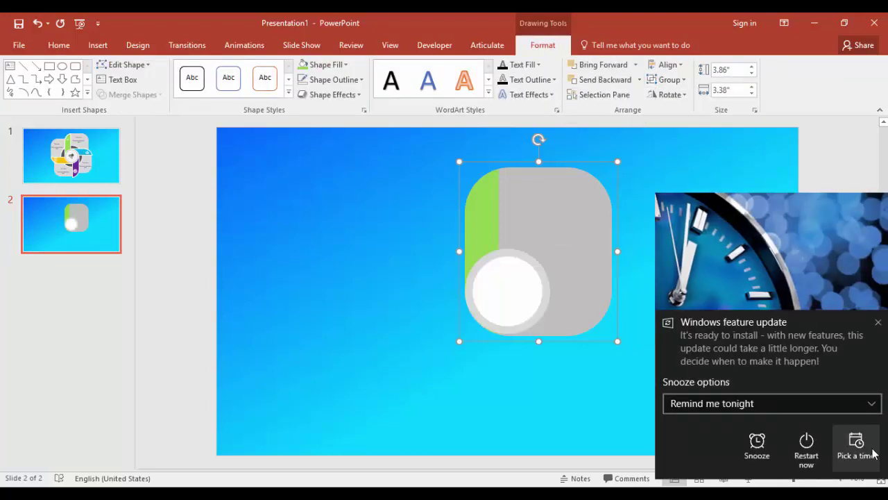
pyautogui.click(878, 322)
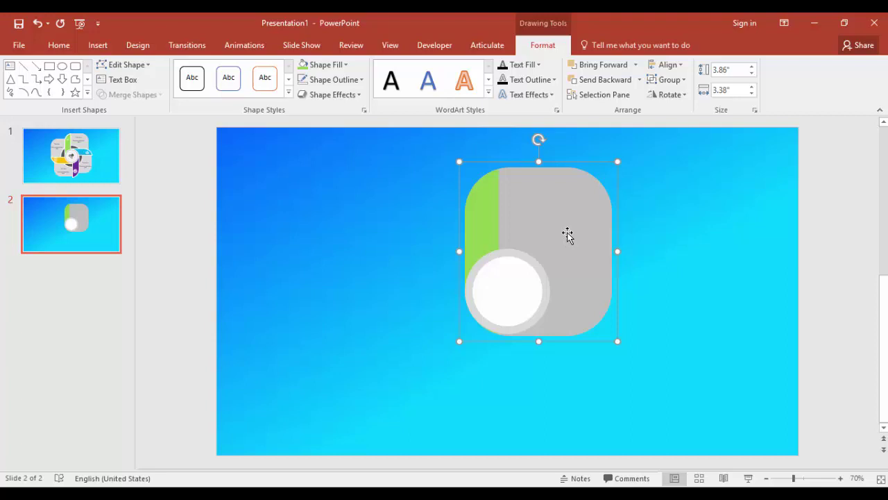
pyautogui.click(644, 240)
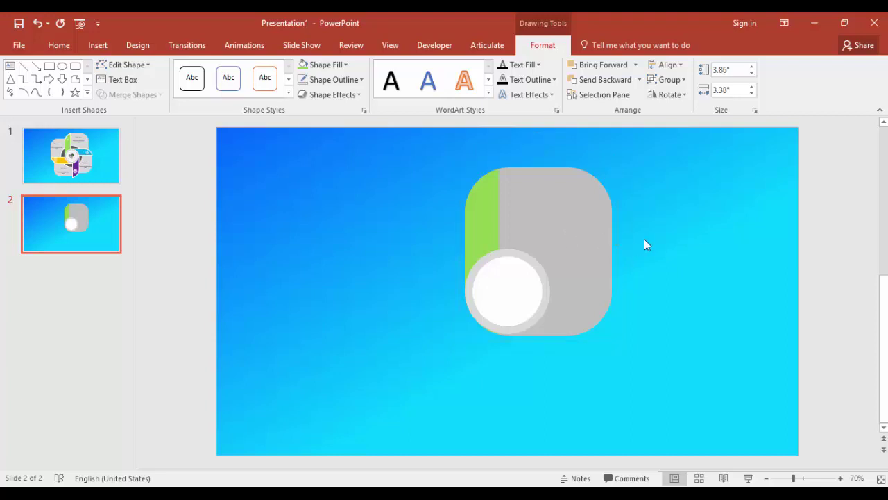
# - Duplicate the green-banded square and rotate the copy so its band faces up
pyautogui.click(584, 217)
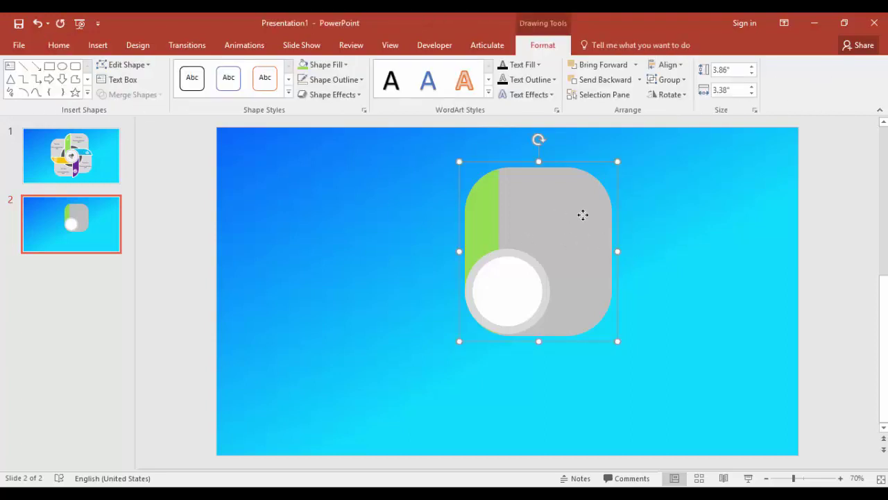
pyautogui.hotkey('ctrl', 'z')
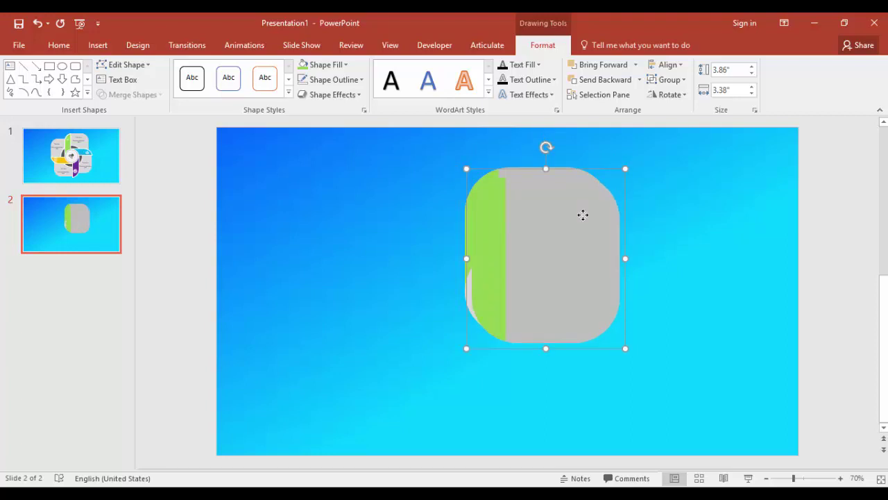
pyautogui.hotkey('alt', 'Right')
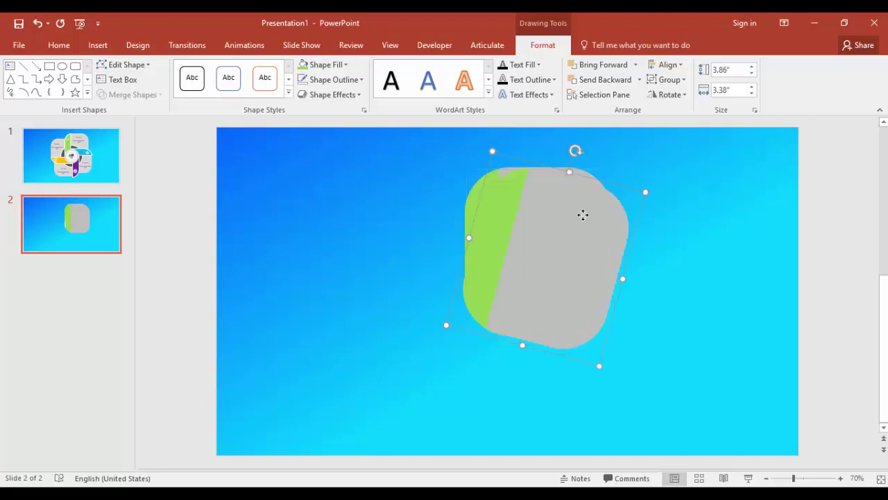
pyautogui.hotkey('alt', 'Right')
pyautogui.hotkey('alt', 'Right')
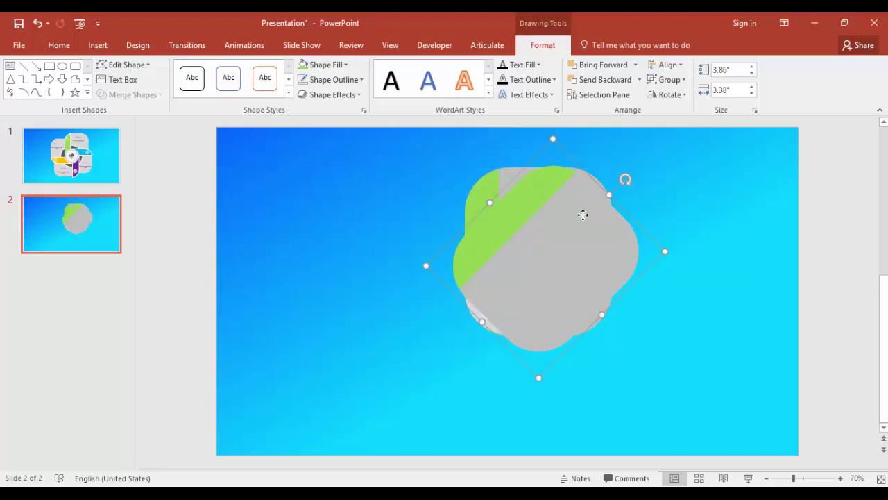
pyautogui.hotkey('alt', 'Left')
pyautogui.hotkey('alt', 'Left')
pyautogui.hotkey('alt', 'Left')
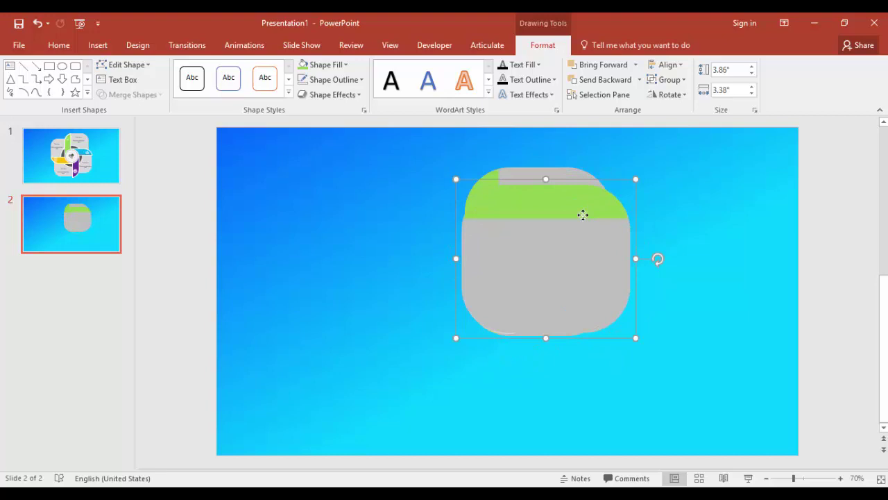
# - Place the rotated copy below the first square and send it to the back
pyautogui.moveTo(563, 280); pyautogui.dragTo(560, 317)
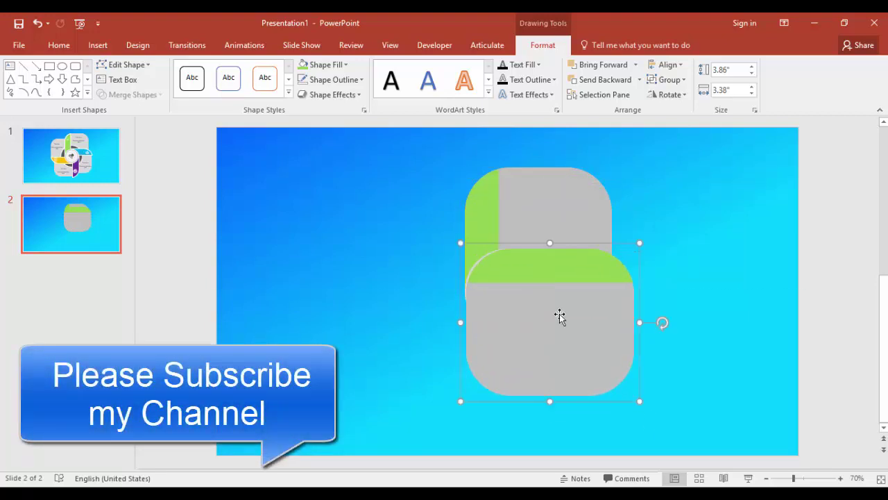
pyautogui.hotkey('ctrl', 'Left')
pyautogui.hotkey('ctrl', 'Left')
pyautogui.hotkey('ctrl', 'Left')
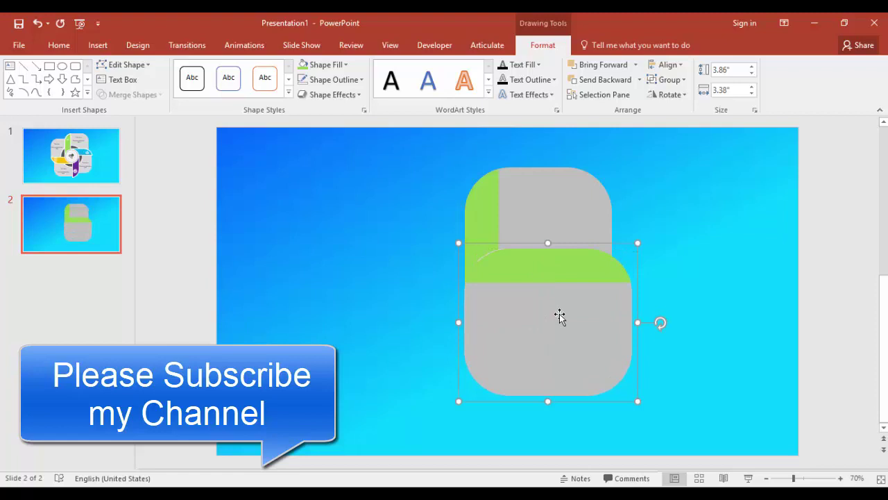
pyautogui.hotkey('ctrl', 'Left')
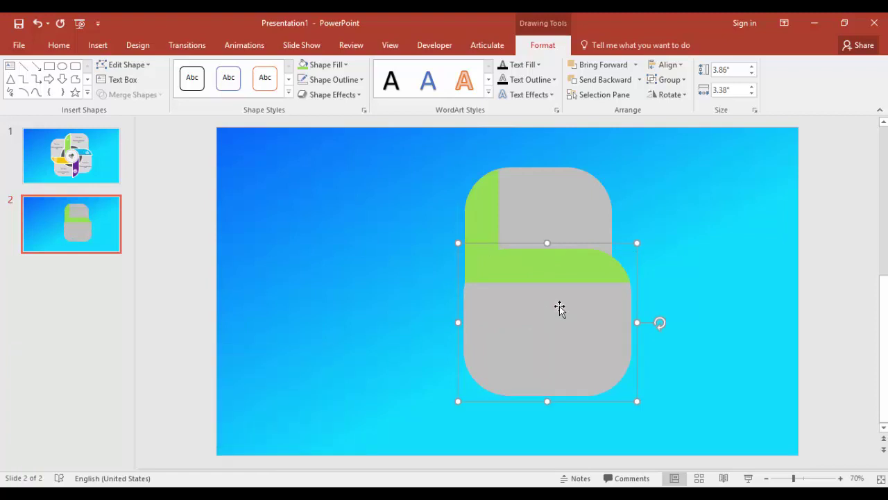
pyautogui.click(639, 79)
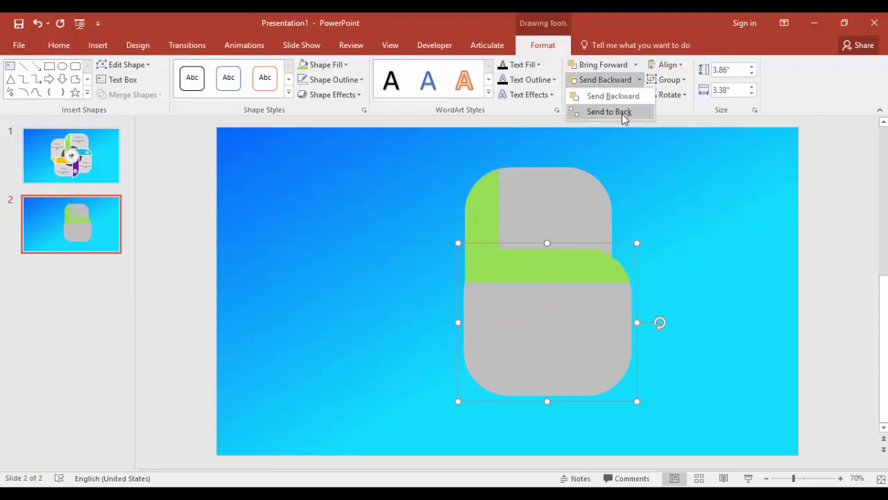
pyautogui.click(622, 112)
# - Ungroup the lower square and bring its green band to the front
pyautogui.click(699, 278)
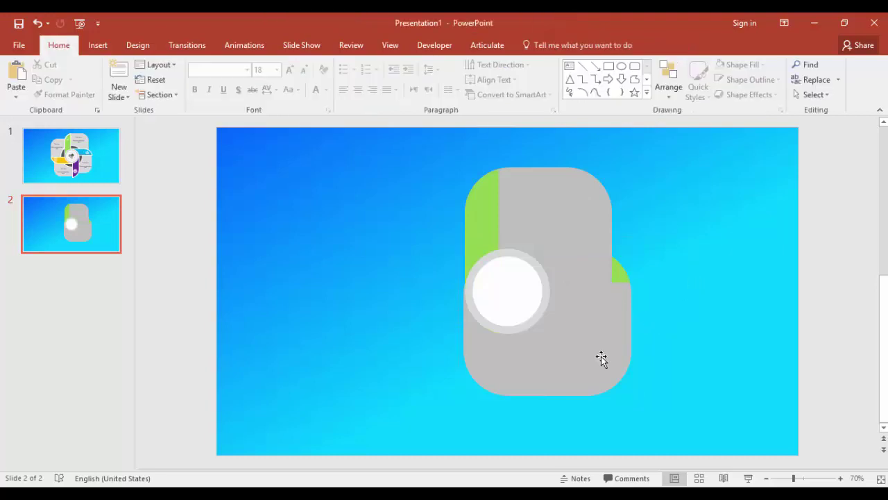
pyautogui.click(601, 357)
pyautogui.rightClick(601, 357)
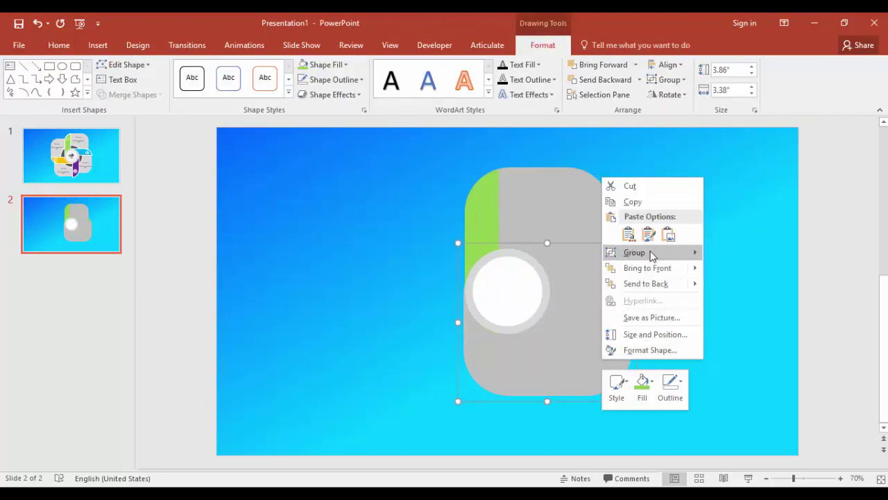
pyautogui.moveTo(650, 254)
pyautogui.click(746, 288)
pyautogui.click(747, 264)
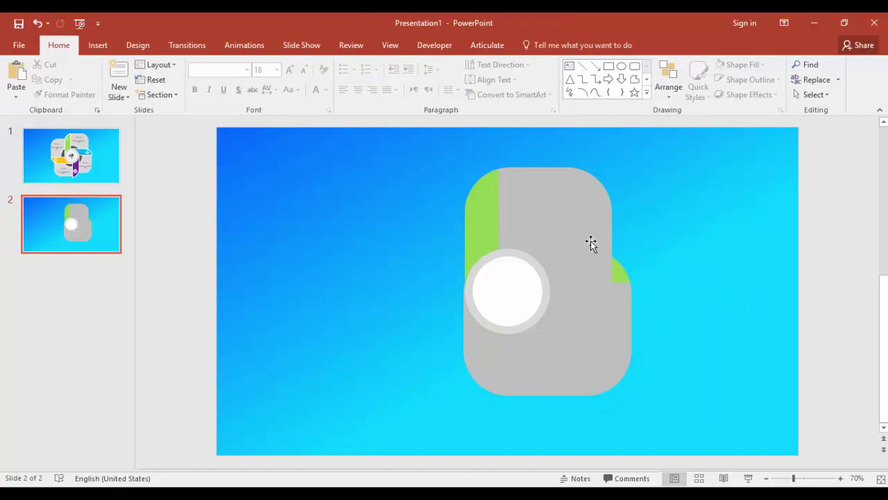
pyautogui.click(620, 268)
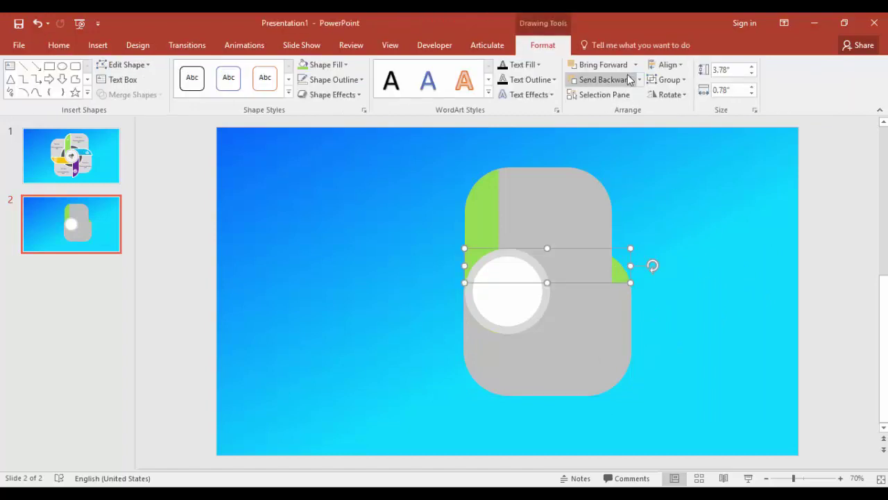
pyautogui.click(636, 65)
pyautogui.click(604, 93)
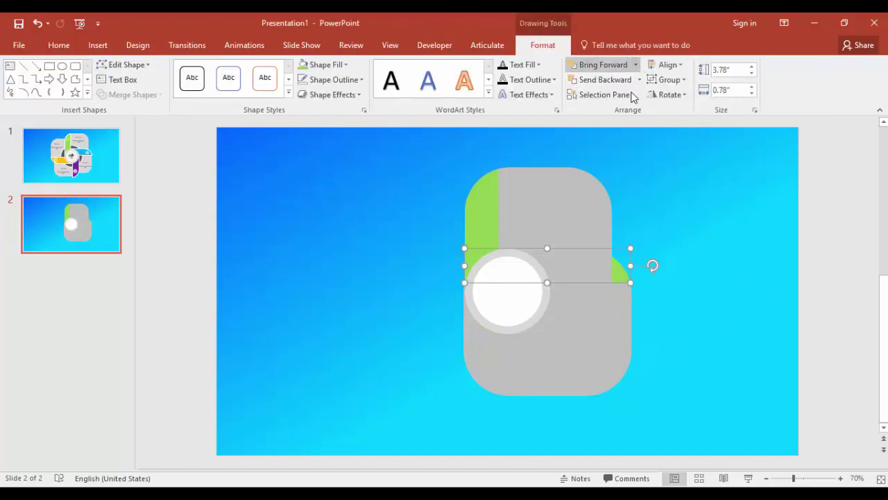
# - Bring the white circle and its grey ring back to the front
pyautogui.click(707, 206)
pyautogui.click(511, 301)
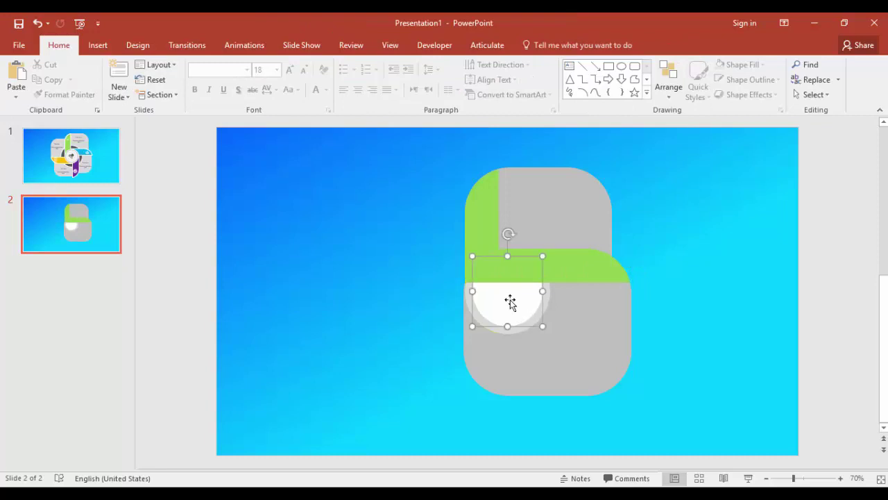
pyautogui.keyDown('shift'); pyautogui.click(547, 301); pyautogui.keyUp('shift')
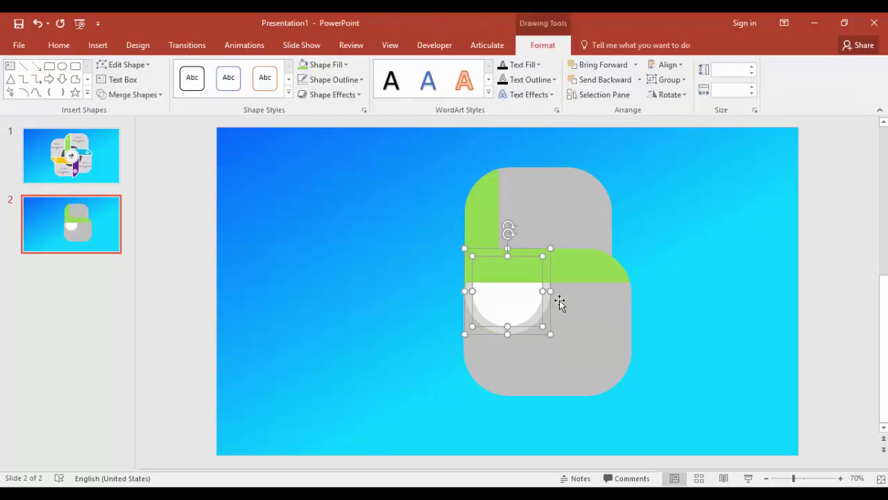
pyautogui.click(637, 65)
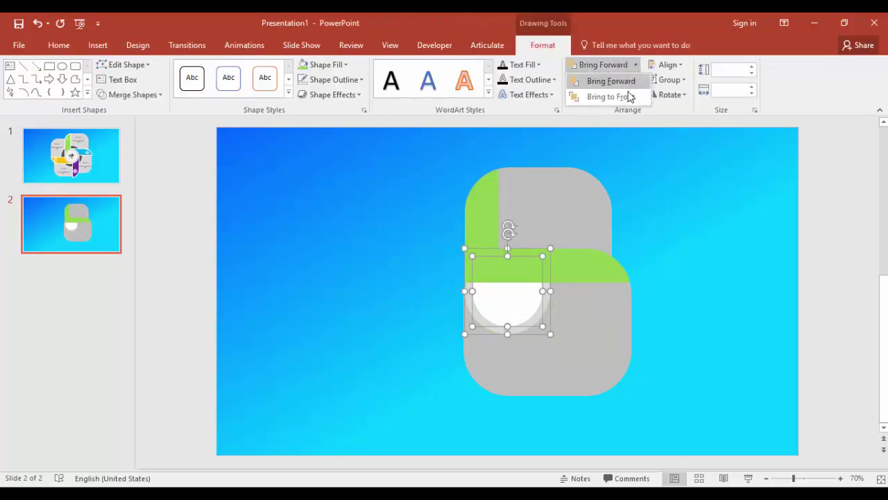
pyautogui.click(605, 93)
pyautogui.click(701, 239)
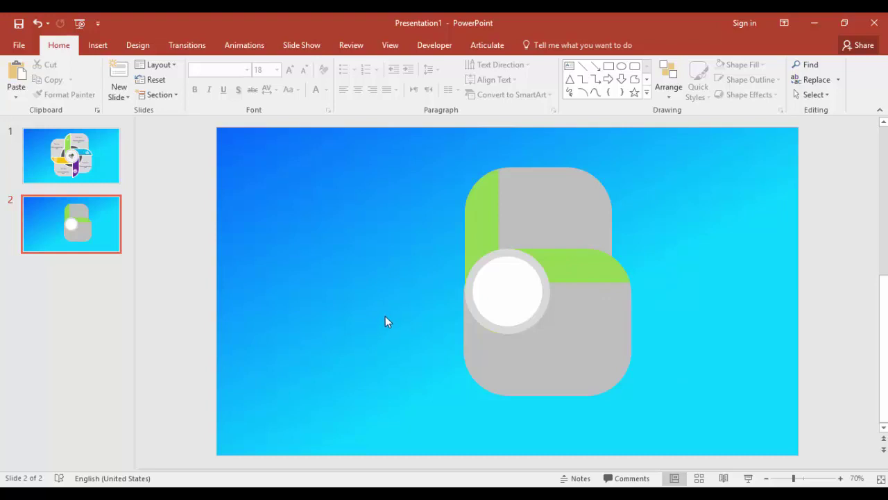
# - Nudge the upper square up slightly and shift the lower square with its band to the right
pyautogui.hotkey('ctrl', 'z')
pyautogui.click(538, 217)
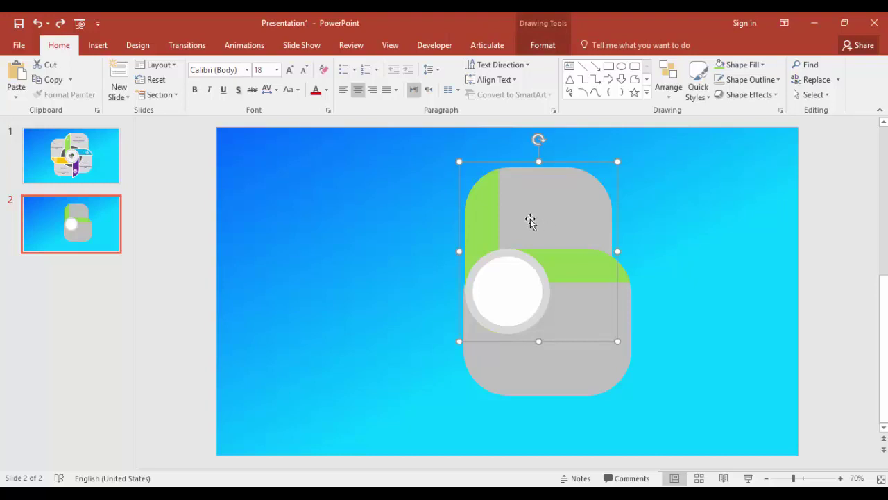
pyautogui.moveTo(529, 217); pyautogui.dragTo(531, 204)
pyautogui.click(728, 243)
pyautogui.click(587, 312)
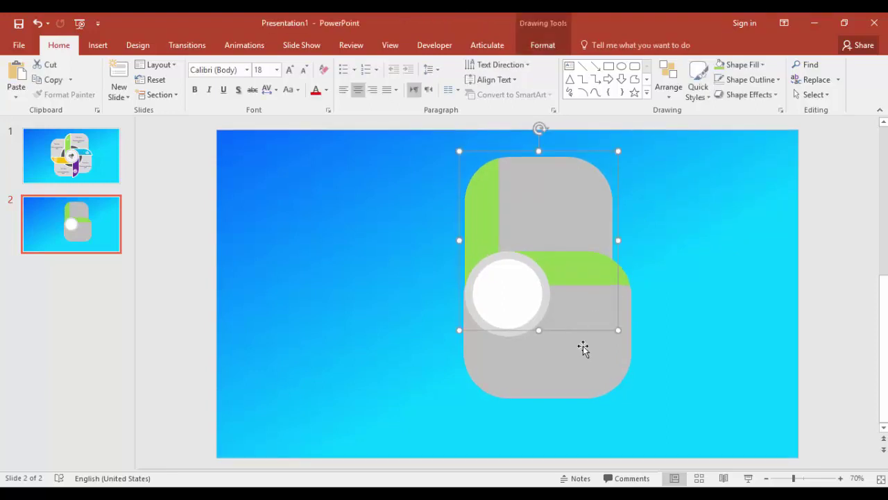
pyautogui.click(585, 345)
pyautogui.keyDown('shift'); pyautogui.click(586, 274); pyautogui.keyUp('shift')
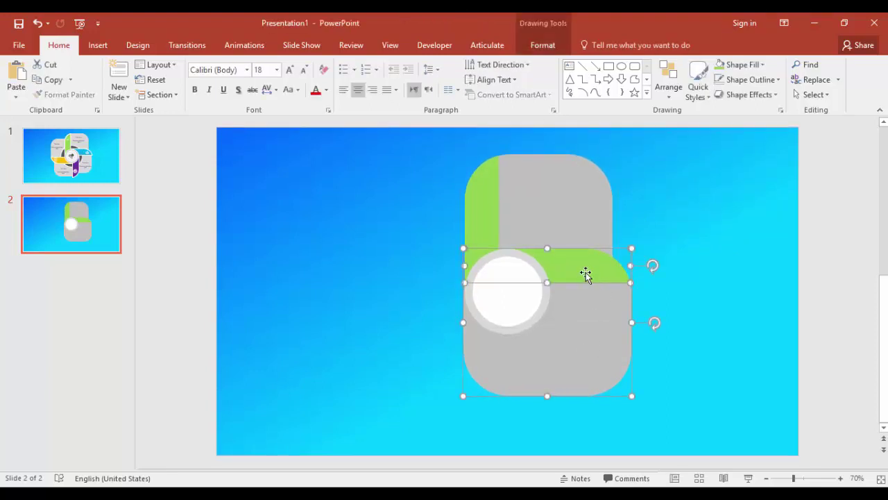
pyautogui.moveTo(580, 272); pyautogui.dragTo(594, 270)
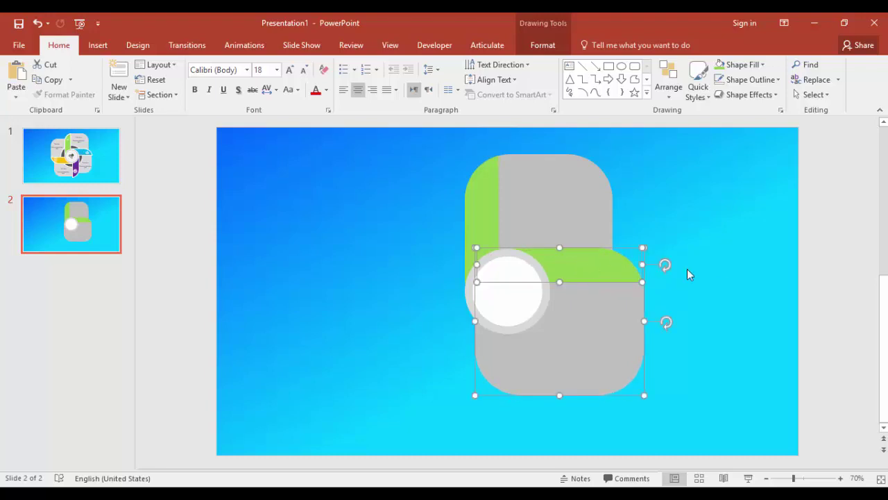
pyautogui.click(652, 241)
# - Copy the upper square, rotate it band-down, place it on the left and send it to the back
pyautogui.click(565, 203)
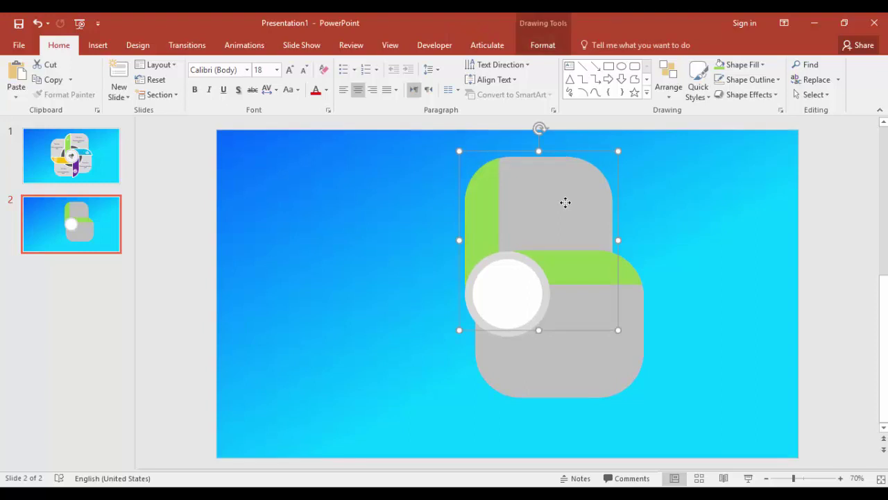
pyautogui.hotkey('ctrl', 'z')
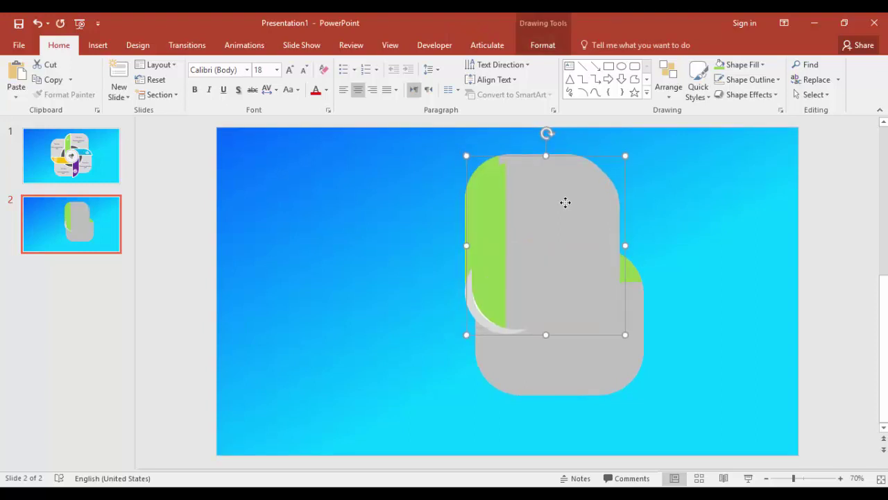
pyautogui.hotkey('alt', 'Left')
pyautogui.hotkey('alt', 'Left')
pyautogui.hotkey('alt', 'Left')
pyautogui.hotkey('alt', 'Left')
pyautogui.hotkey('alt', 'Left')
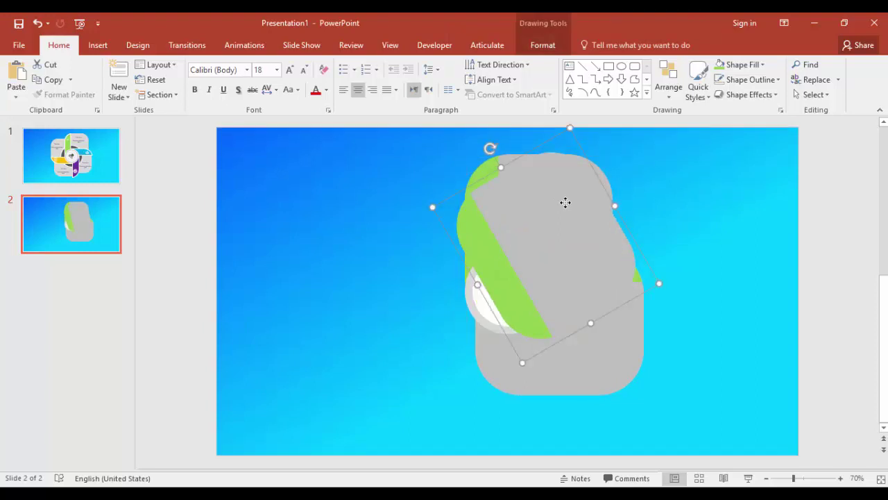
pyautogui.hotkey('alt', 'Left')
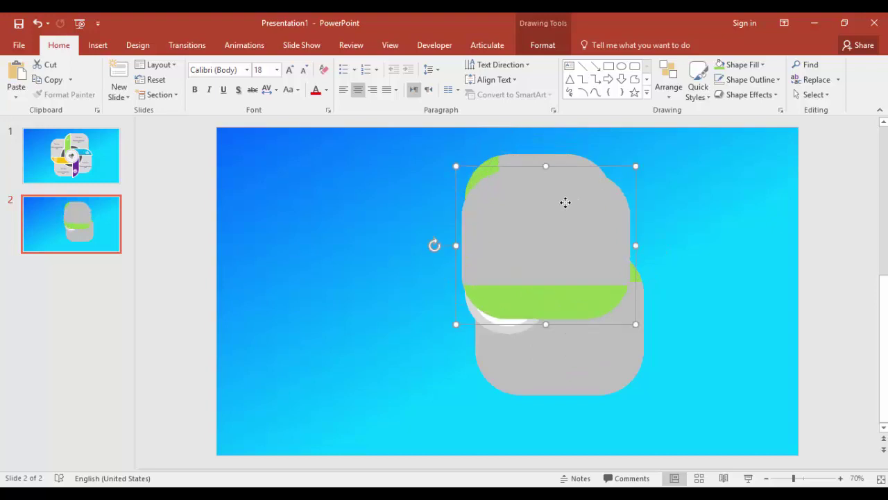
pyautogui.moveTo(590, 236); pyautogui.dragTo(487, 248)
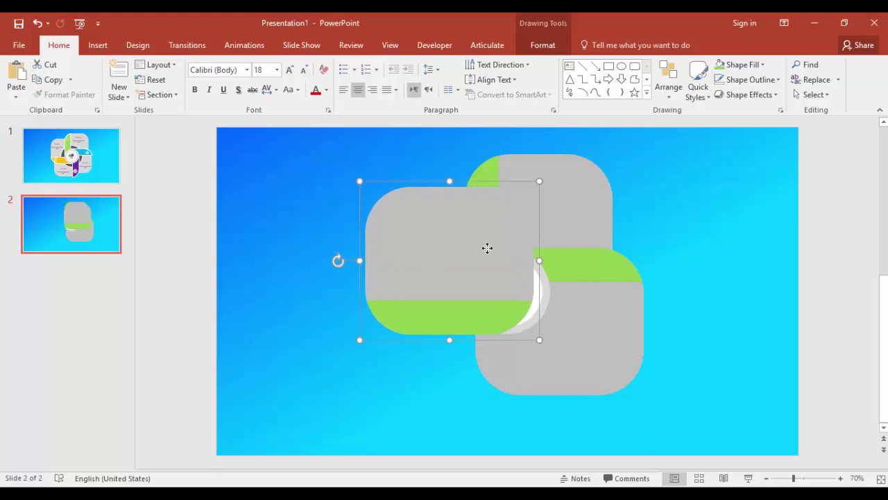
pyautogui.click(546, 48)
pyautogui.click(639, 80)
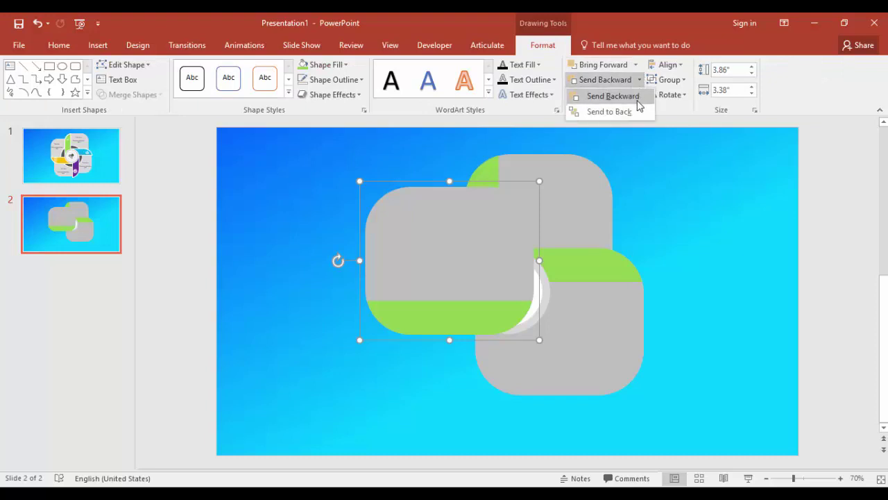
pyautogui.click(590, 110)
# - Ungroup the left grey square and bring its green band to the front
pyautogui.click(764, 240)
pyautogui.click(418, 236)
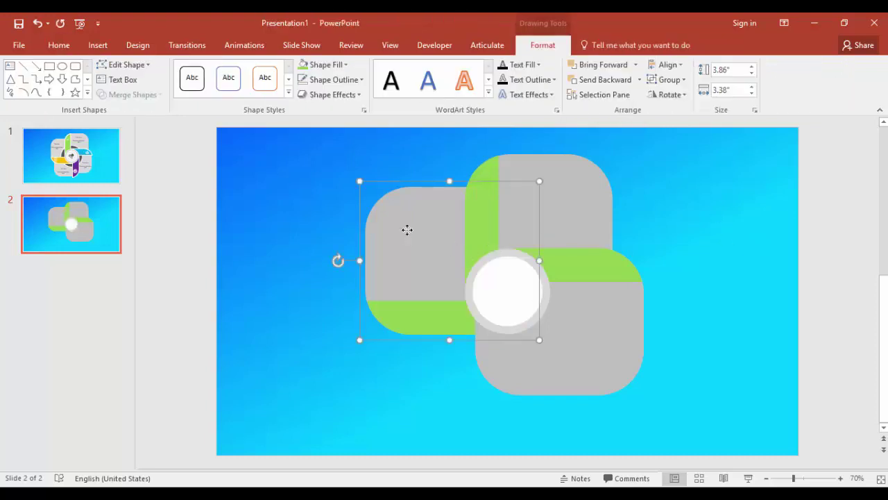
pyautogui.rightClick(408, 230)
pyautogui.moveTo(476, 311)
pyautogui.click(555, 340)
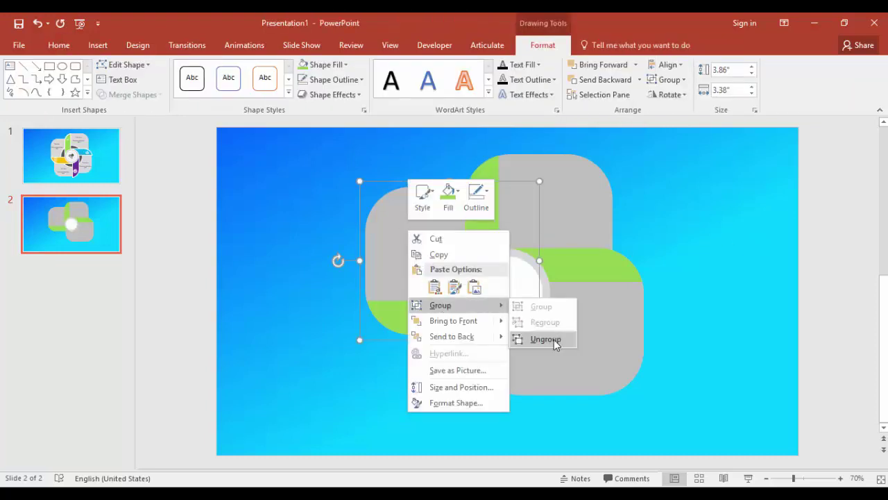
pyautogui.click(803, 281)
pyautogui.click(409, 321)
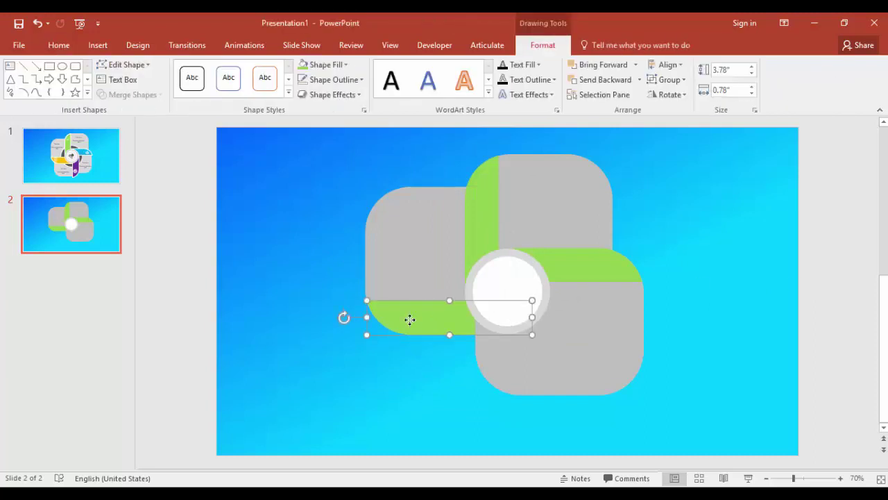
pyautogui.click(636, 64)
pyautogui.click(611, 94)
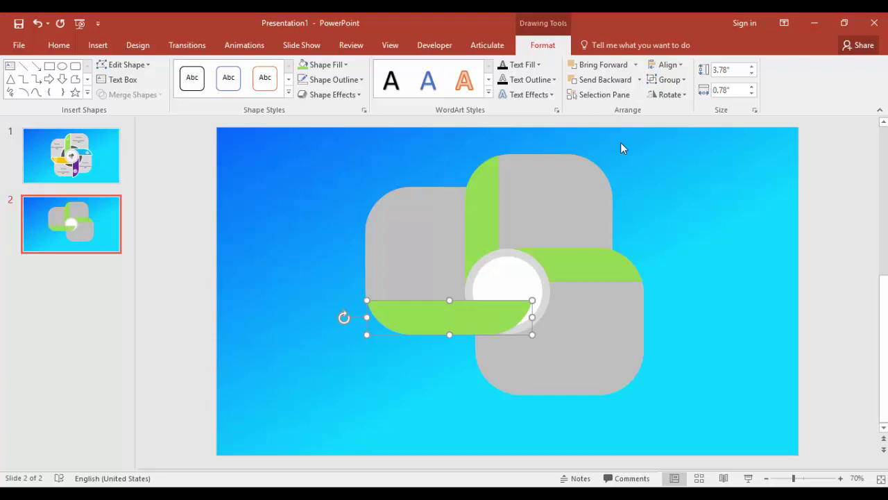
# - Bring the white centre circle and its grey ring back to the front
pyautogui.click(795, 257)
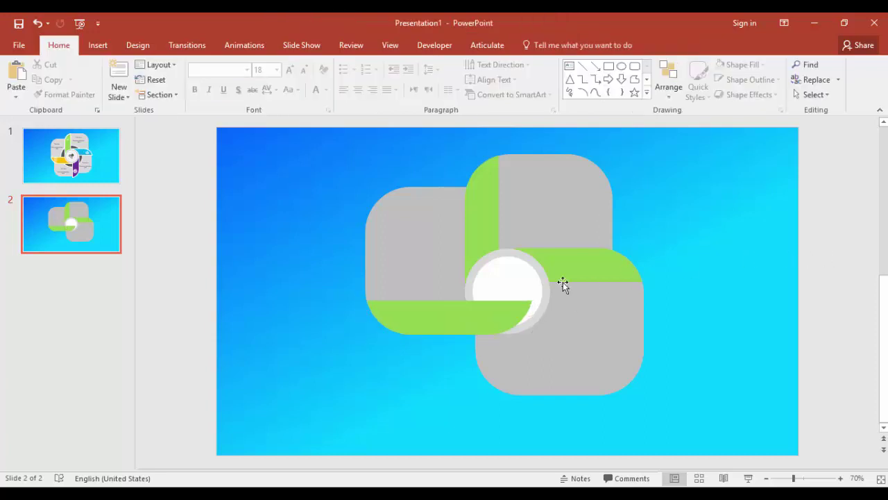
pyautogui.click(519, 275)
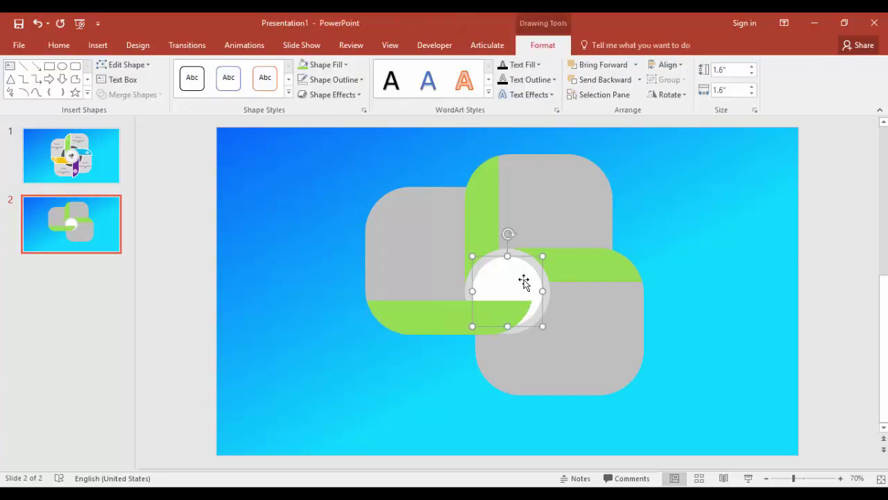
pyautogui.keyDown('shift'); pyautogui.click(466, 280); pyautogui.keyUp('shift')
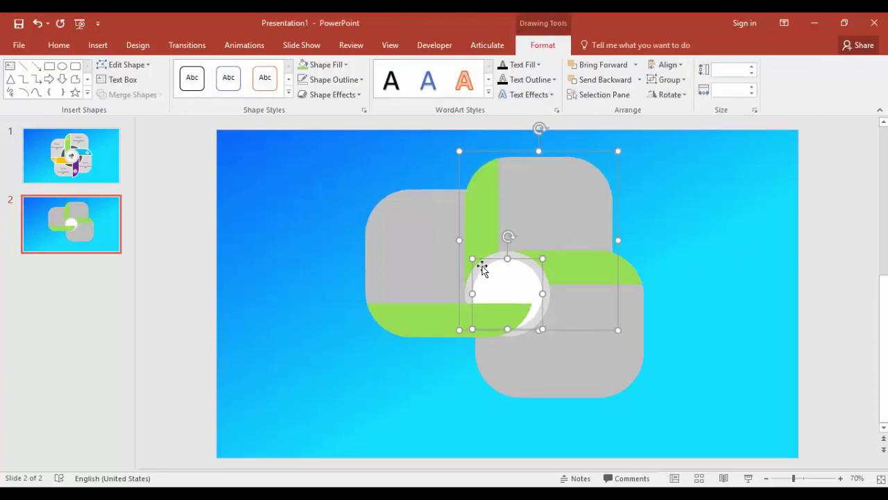
pyautogui.click(672, 281)
pyautogui.click(511, 273)
pyautogui.keyDown('shift'); pyautogui.click(550, 296); pyautogui.keyUp('shift')
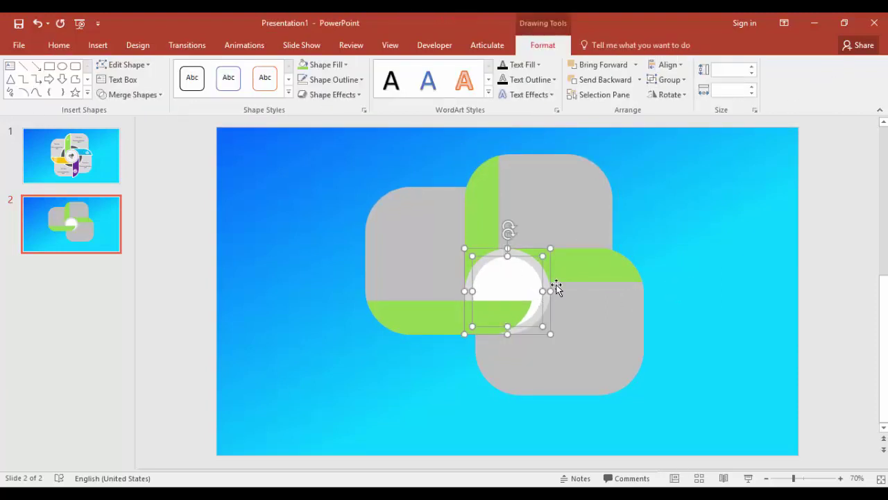
pyautogui.click(636, 65)
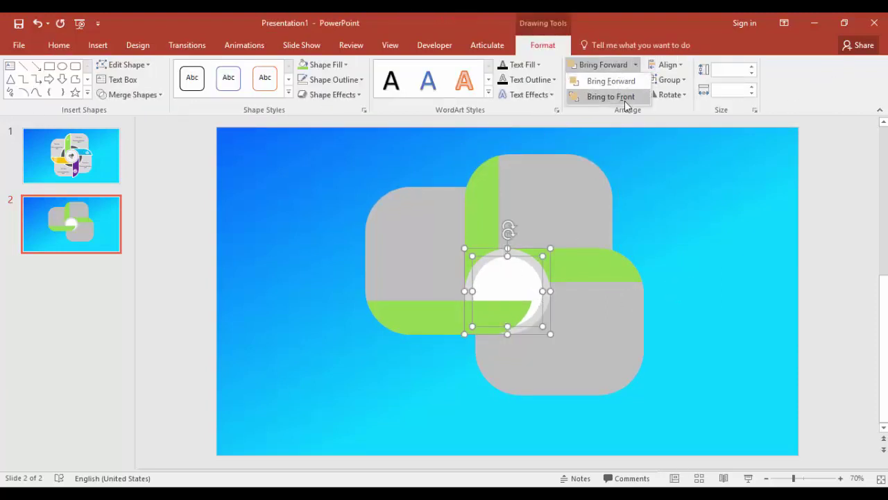
pyautogui.click(624, 97)
pyautogui.click(847, 273)
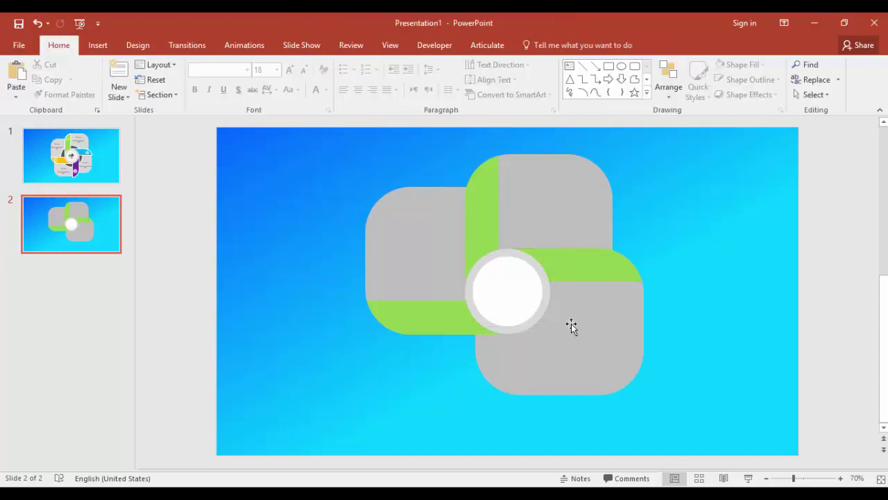
# - Group the lower grey square with its green band into one blade
pyautogui.click(605, 274)
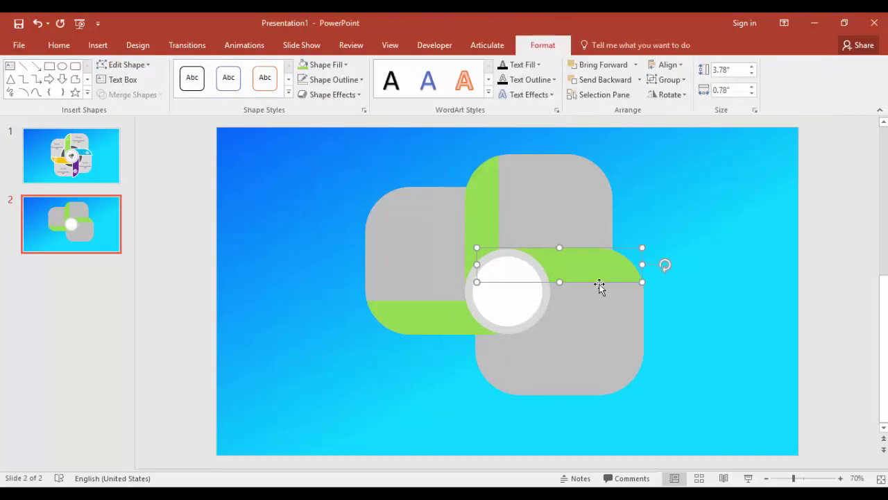
pyautogui.keyDown('shift'); pyautogui.click(596, 333); pyautogui.keyUp('shift')
pyautogui.rightClick(595, 330)
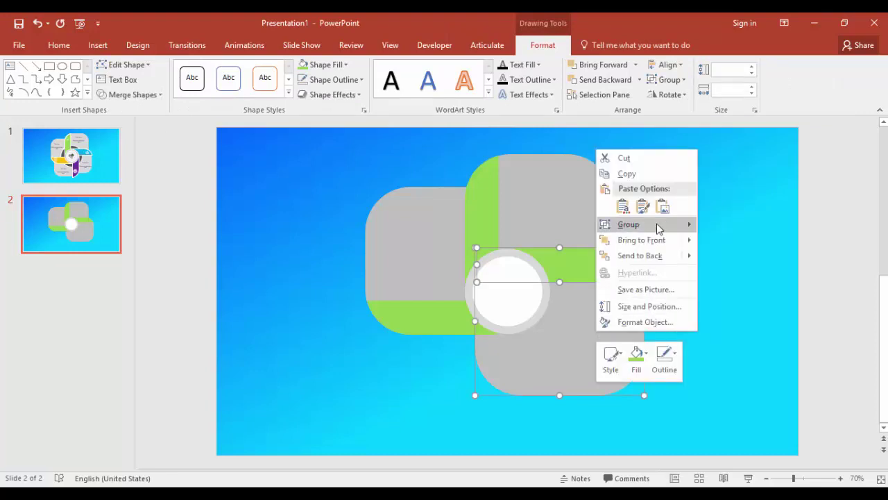
pyautogui.moveTo(659, 226)
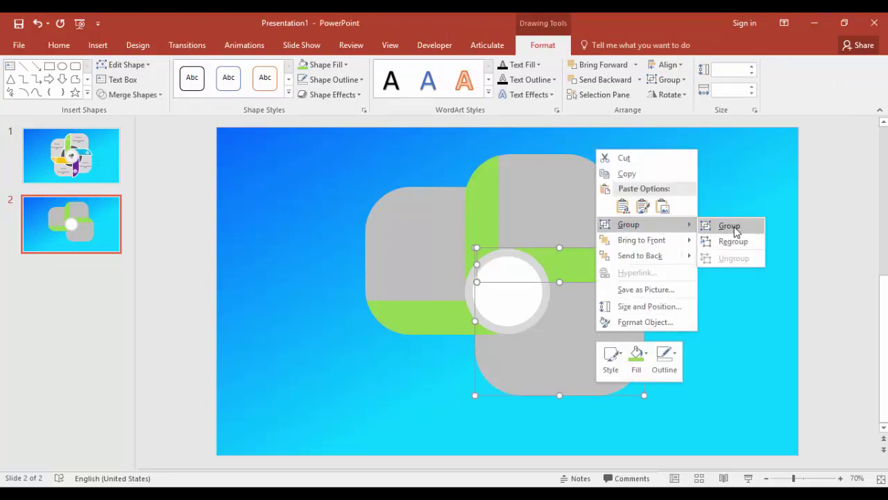
pyautogui.click(730, 226)
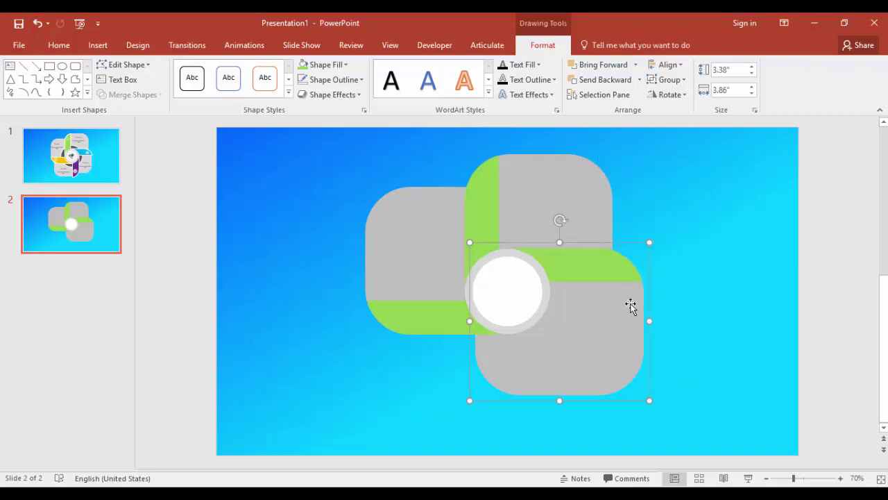
# - Duplicate the blade, rotate the copy 90° clockwise and move it down-left
pyautogui.hotkey('ctrl', 'z')
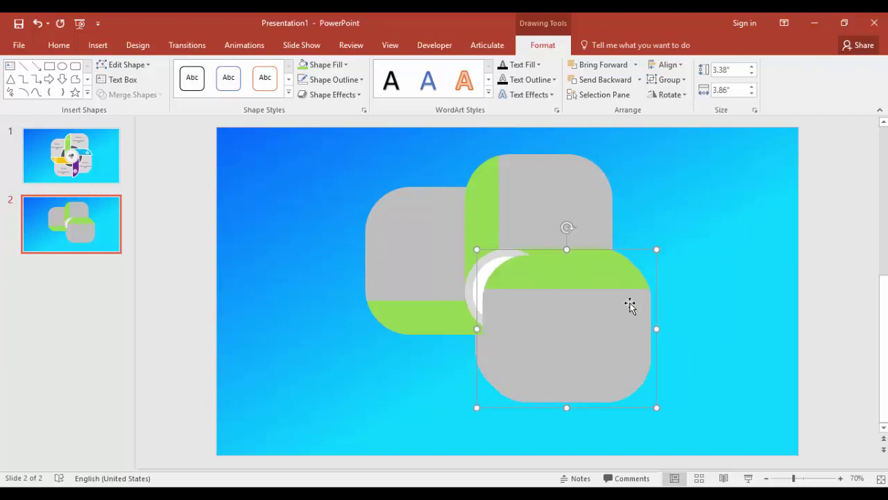
pyautogui.hotkey('alt', 'Right')
pyautogui.hotkey('alt', 'Right')
pyautogui.hotkey('alt', 'Right')
pyautogui.hotkey('alt', 'Right')
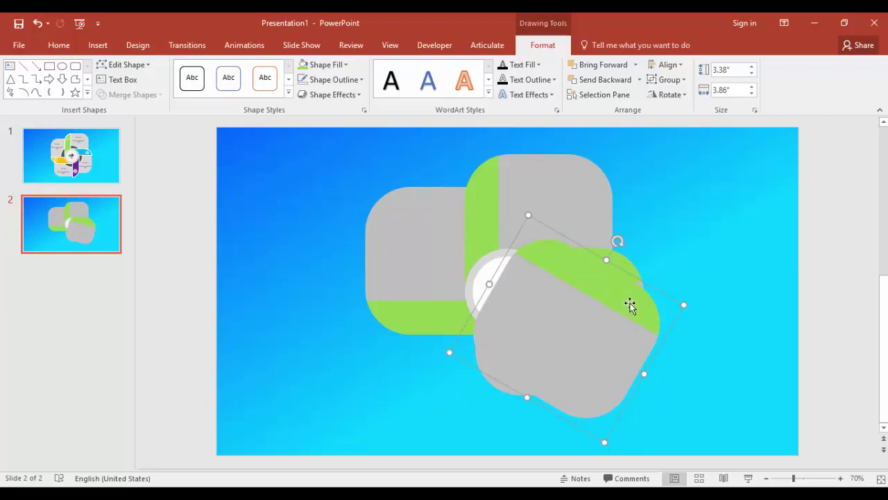
pyautogui.hotkey('alt', 'Right')
pyautogui.hotkey('alt', 'Right')
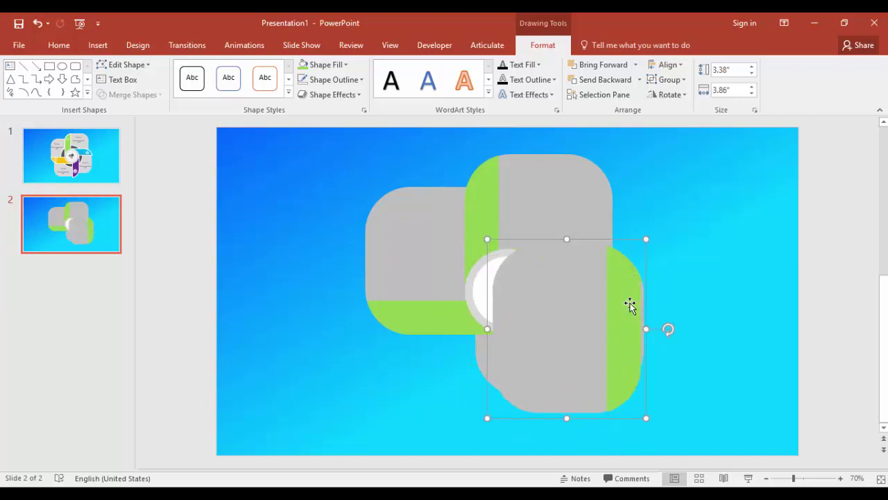
pyautogui.moveTo(581, 292); pyautogui.dragTo(497, 319)
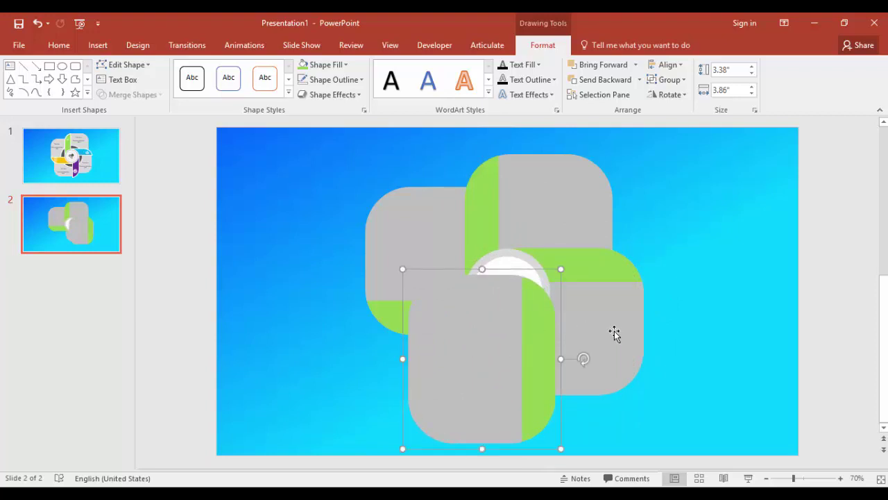
# - Send the new bottom blade to the back and ungroup it
pyautogui.click(640, 80)
pyautogui.click(625, 113)
pyautogui.click(791, 321)
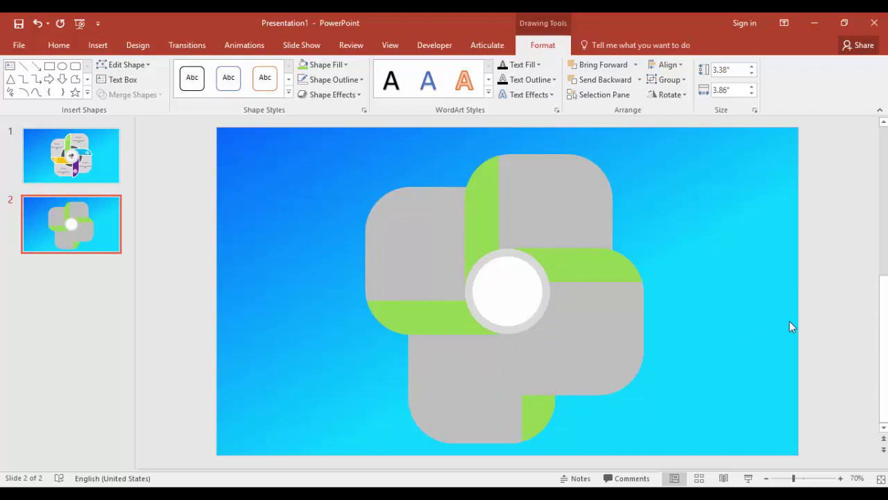
pyautogui.click(539, 421)
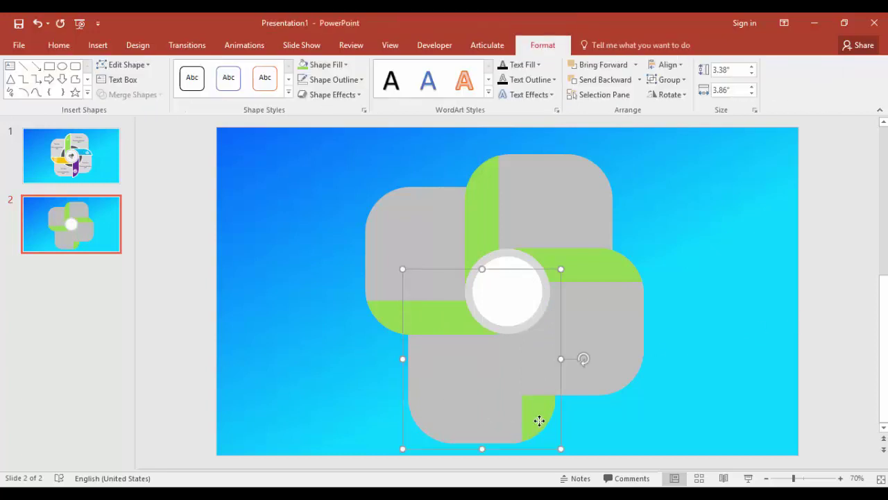
pyautogui.rightClick(480, 417)
pyautogui.moveTo(532, 313)
pyautogui.click(612, 344)
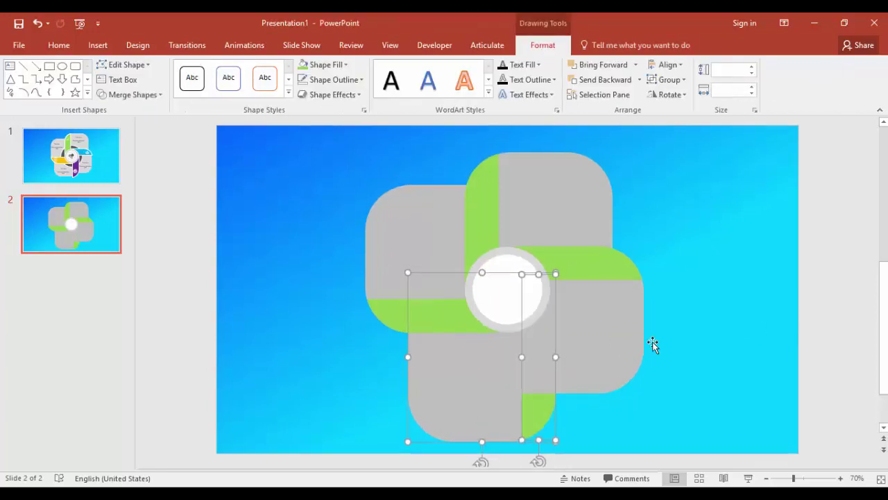
# - Bring the bottom blade's green strip in front of everything
pyautogui.click(815, 344)
pyautogui.click(539, 413)
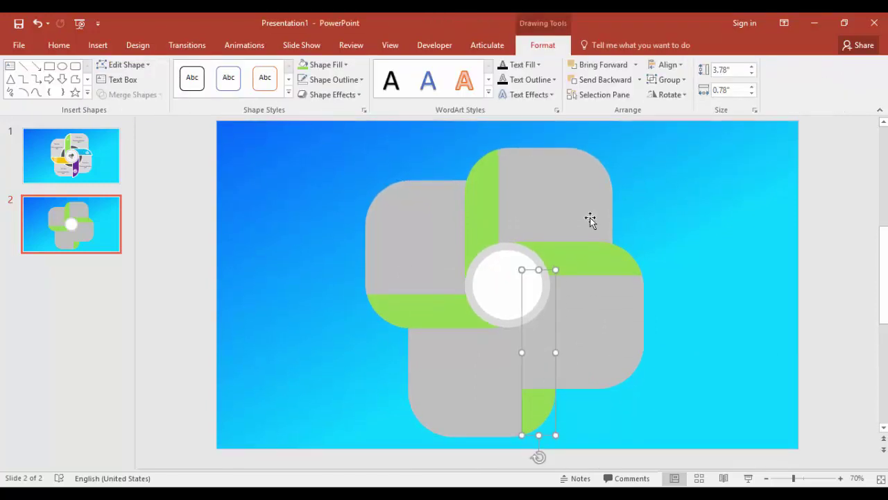
pyautogui.click(635, 66)
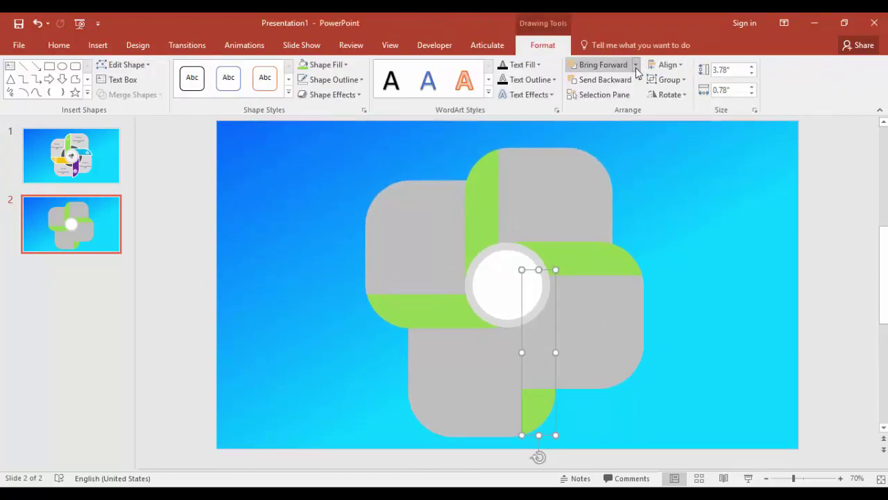
pyautogui.click(604, 95)
# - Bring the white centre circle and grey ring back to the front
pyautogui.click(499, 277)
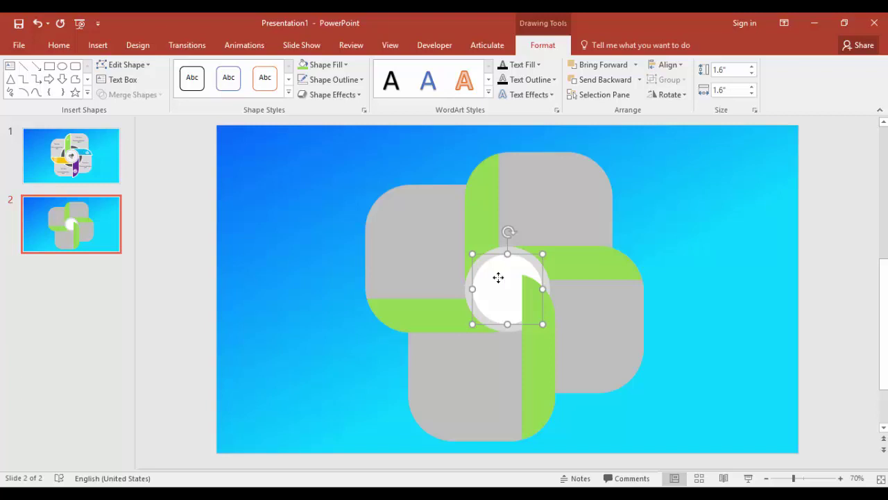
pyautogui.keyDown('shift'); pyautogui.click(466, 286); pyautogui.keyUp('shift')
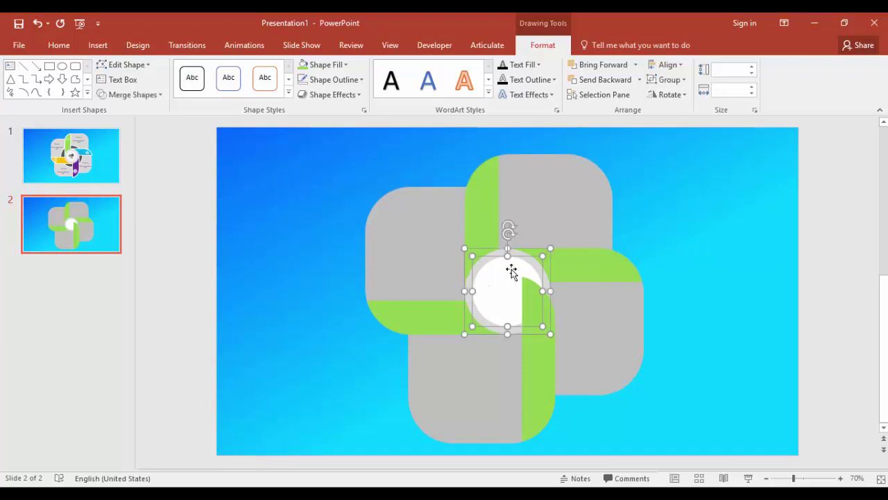
pyautogui.click(635, 66)
pyautogui.click(611, 95)
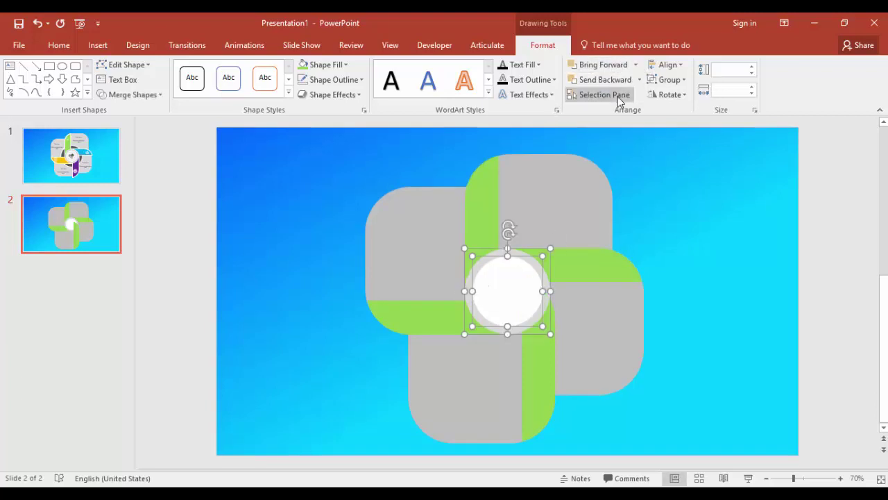
pyautogui.click(757, 256)
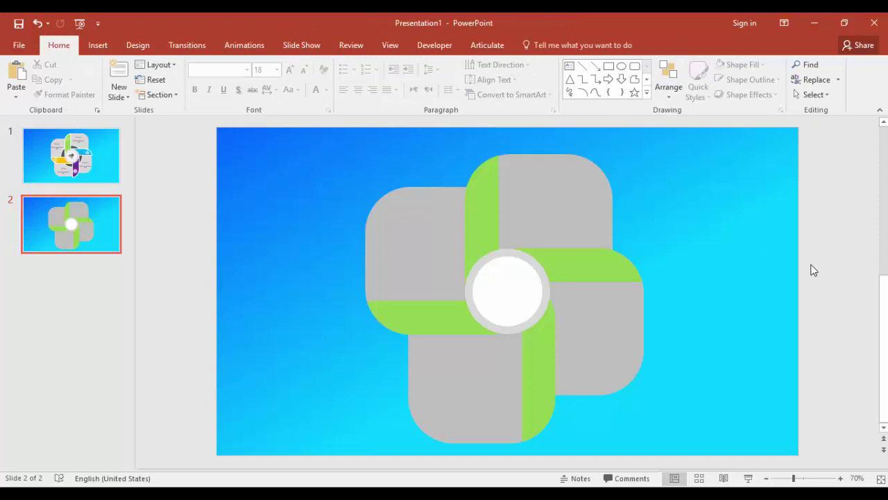
# - Nudge the lower-left blade and its strip, then undo the move
pyautogui.click(506, 367)
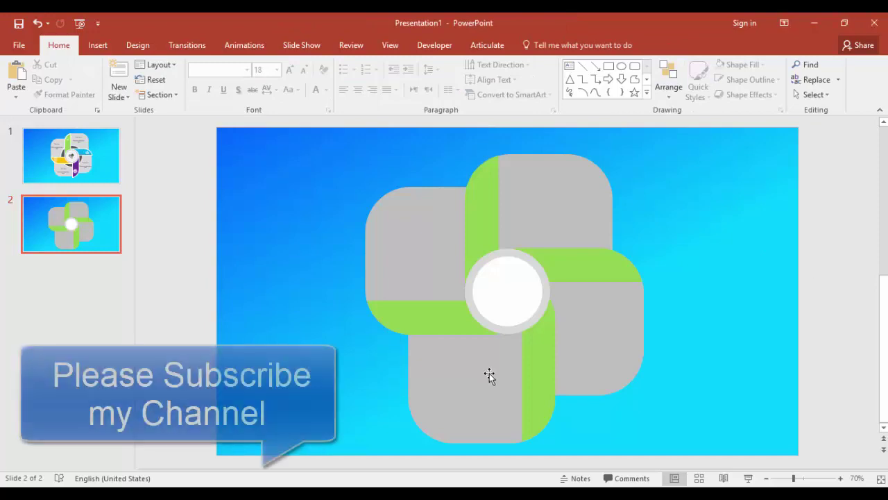
pyautogui.click(454, 415)
pyautogui.keyDown('shift'); pyautogui.click(534, 410); pyautogui.keyUp('shift')
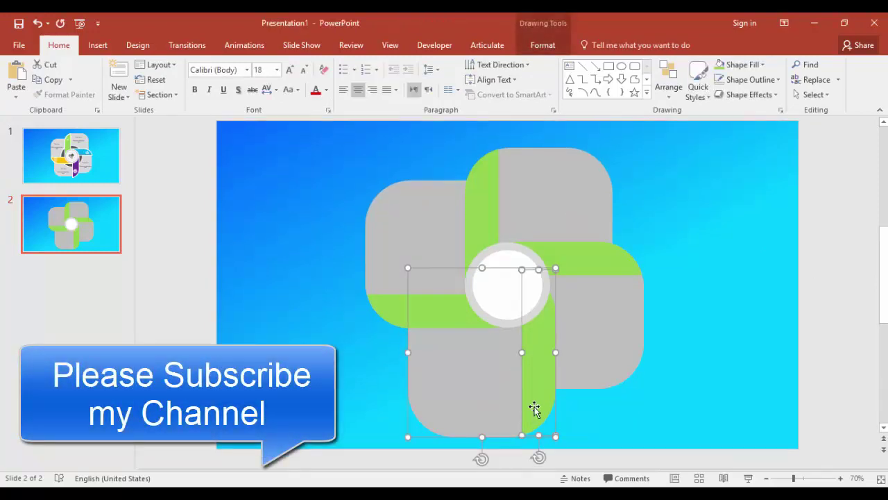
pyautogui.moveTo(540, 393); pyautogui.dragTo(536, 380)
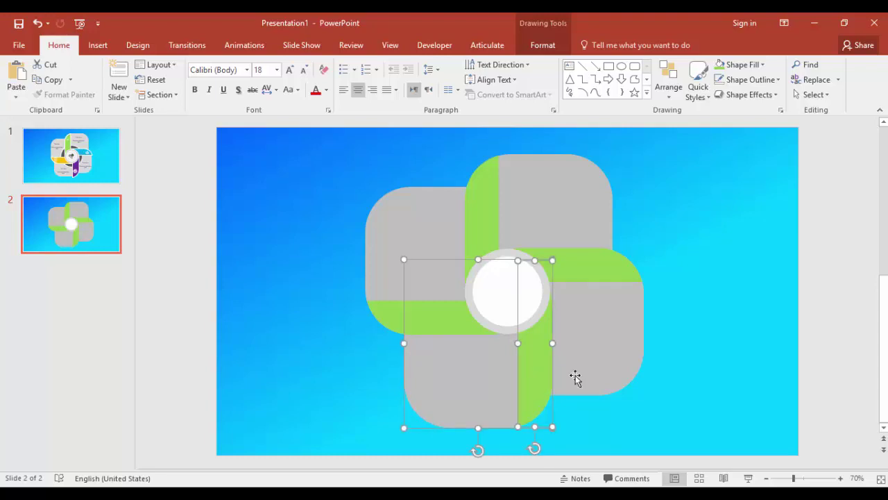
pyautogui.hotkey('ctrl', 'z')
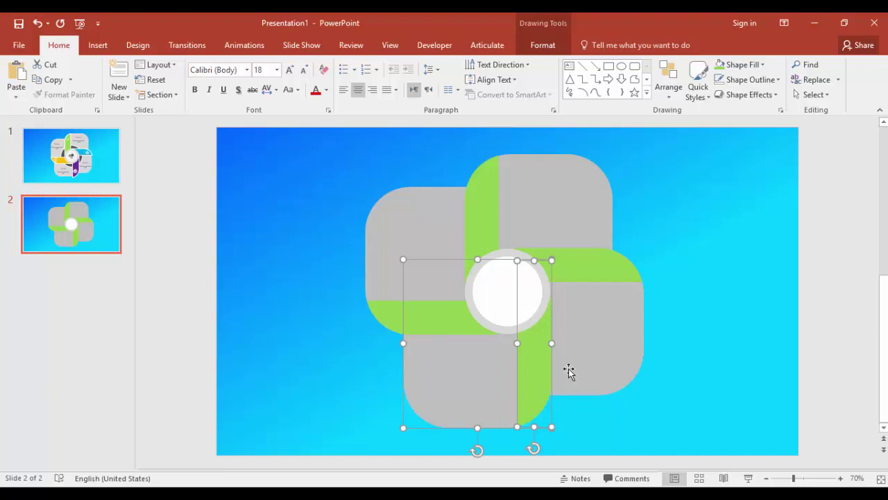
pyautogui.click(668, 338)
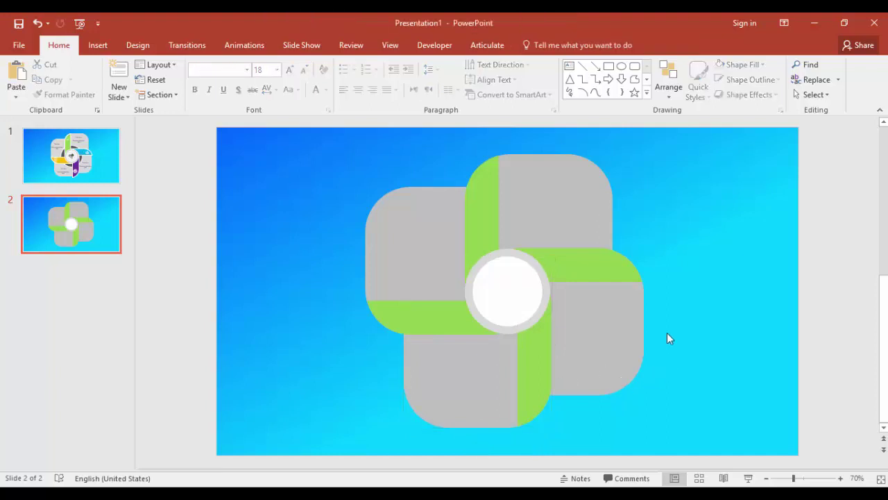
# - Ungroup the right blade into its grey square and green strip
pyautogui.click(612, 269)
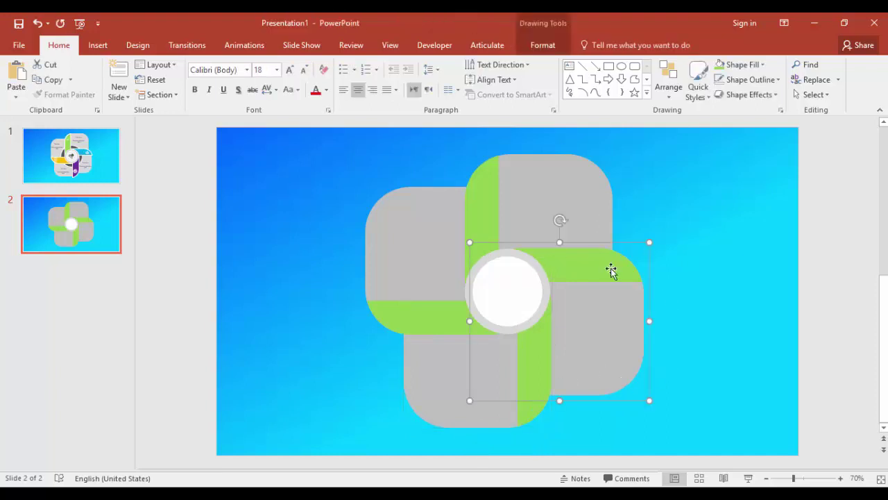
pyautogui.click(679, 338)
pyautogui.click(613, 318)
pyautogui.rightClick(614, 319)
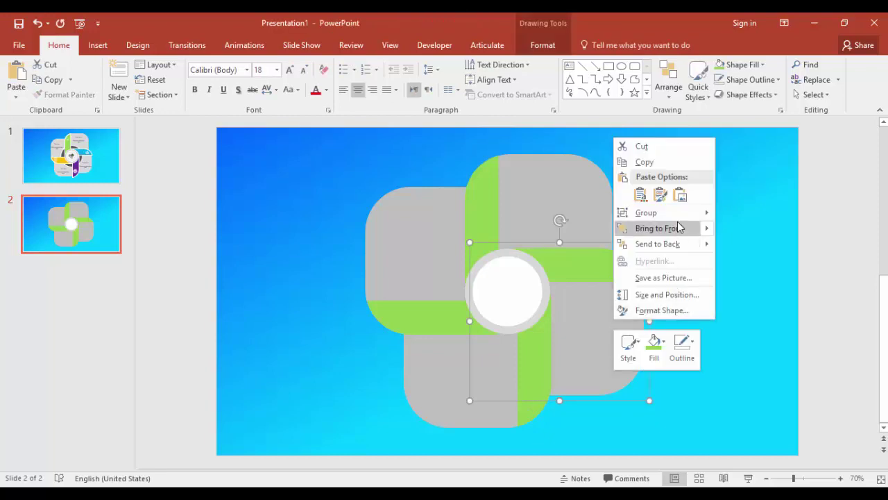
pyautogui.moveTo(666, 213)
pyautogui.click(750, 245)
pyautogui.click(665, 265)
# - Recolour the right, bottom and left strips blue, purple and gold, then select the top group
pyautogui.click(619, 266)
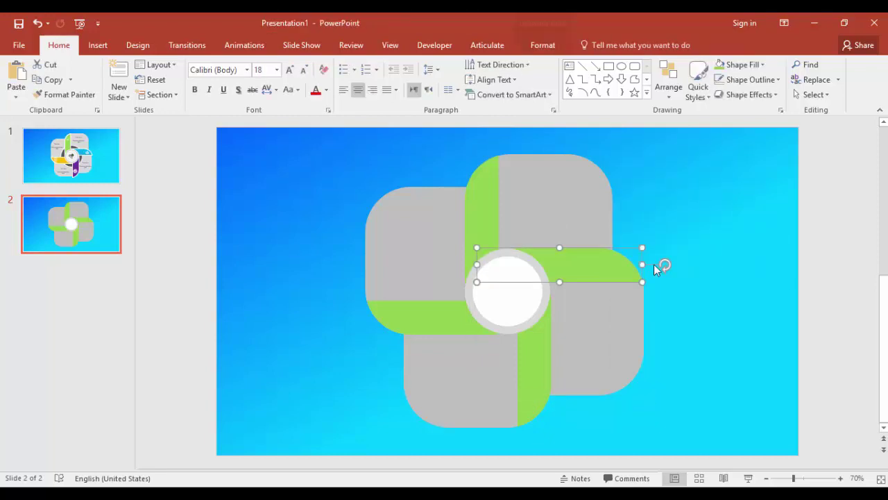
pyautogui.click(538, 45)
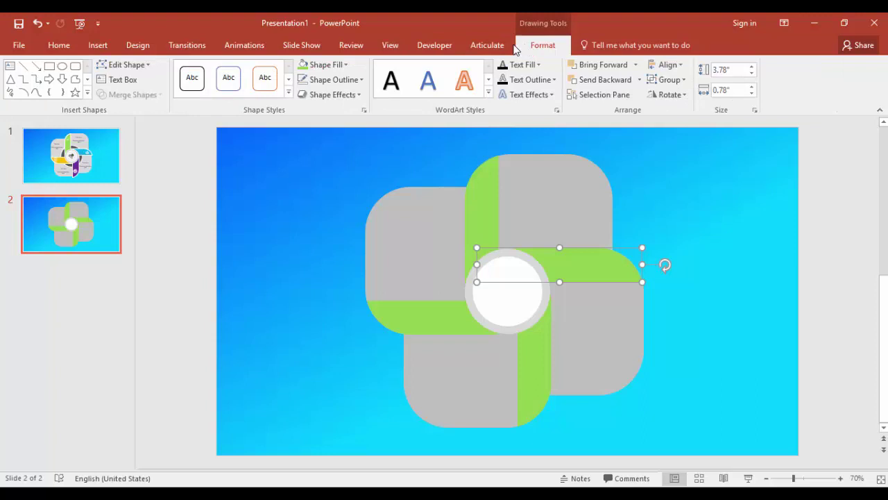
pyautogui.click(324, 65)
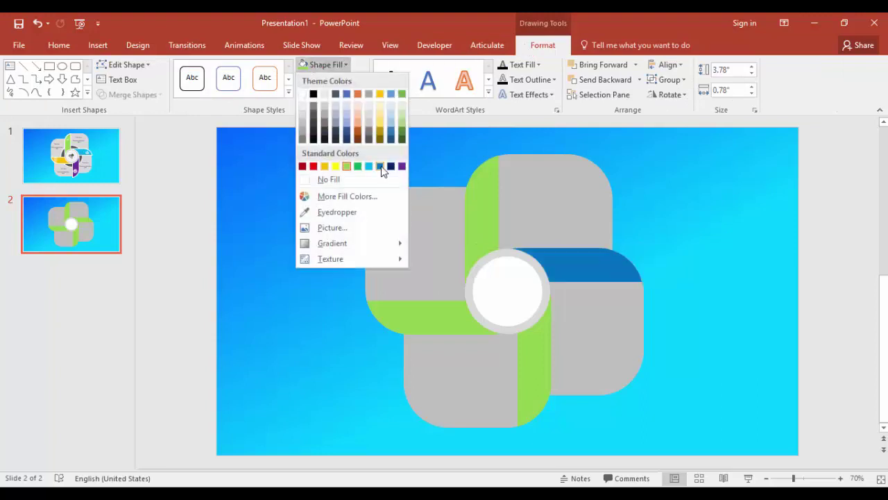
pyautogui.click(381, 167)
pyautogui.click(542, 359)
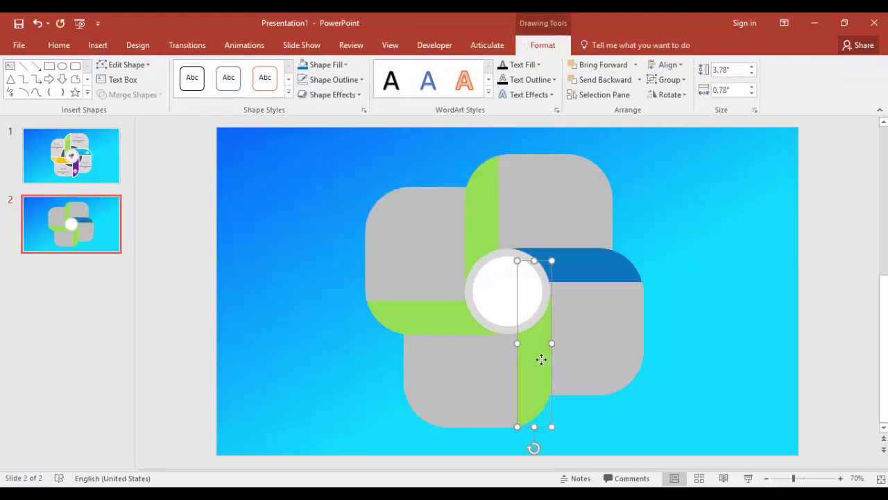
pyautogui.click(334, 64)
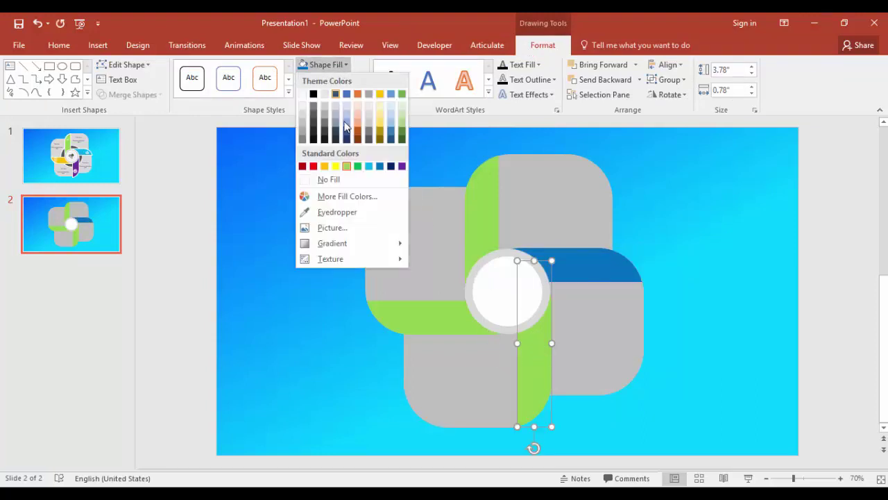
pyautogui.click(403, 167)
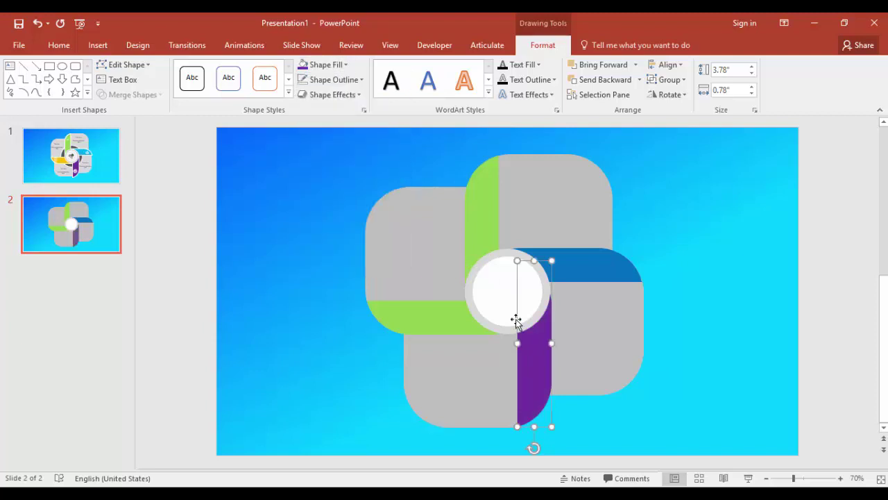
pyautogui.click(420, 318)
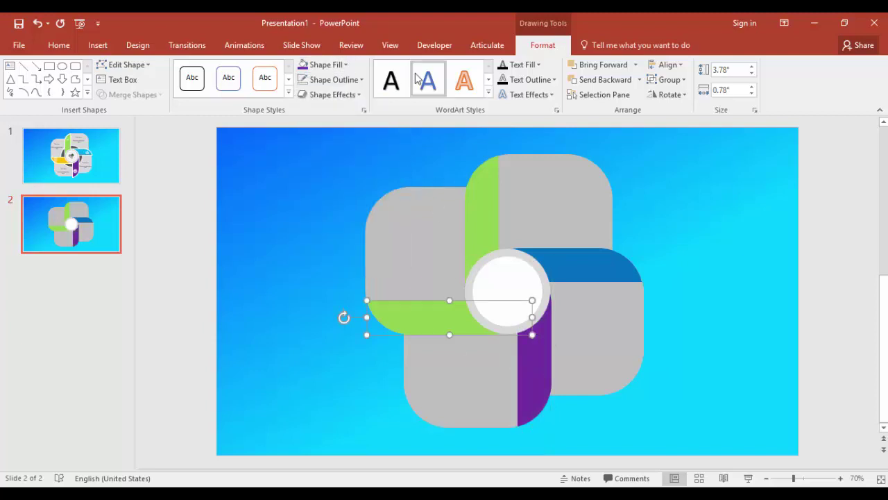
pyautogui.click(321, 65)
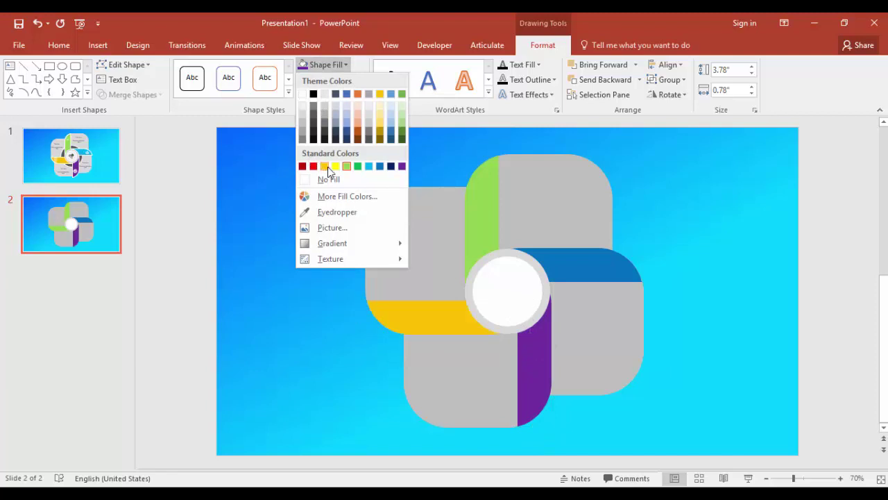
pyautogui.click(327, 167)
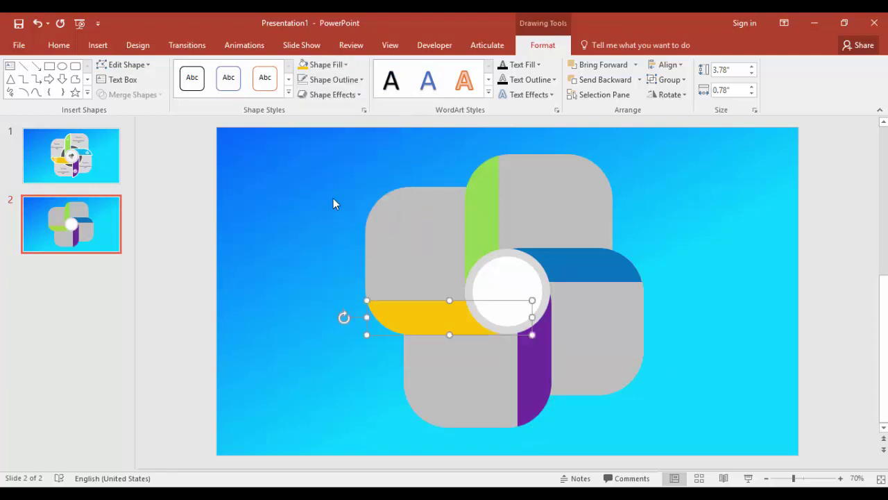
pyautogui.click(674, 302)
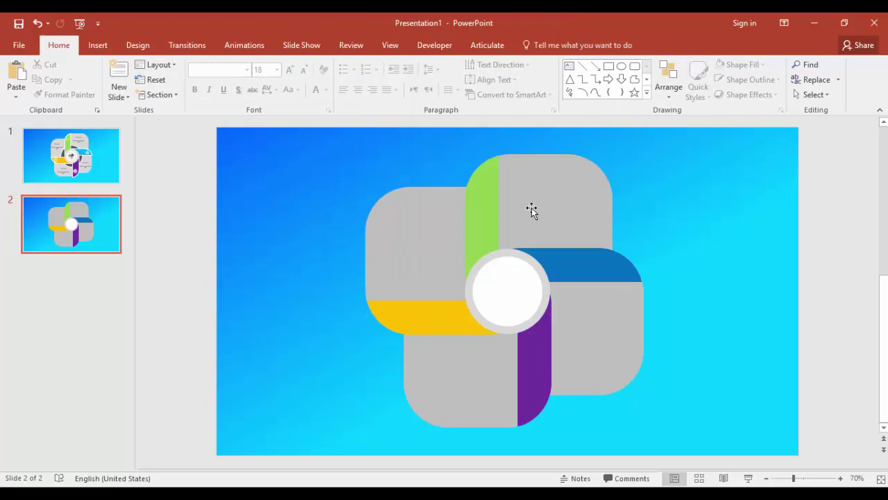
pyautogui.click(492, 194)
# - Ungroup the top green-band group and select all four coloured bands
pyautogui.rightClick(537, 193)
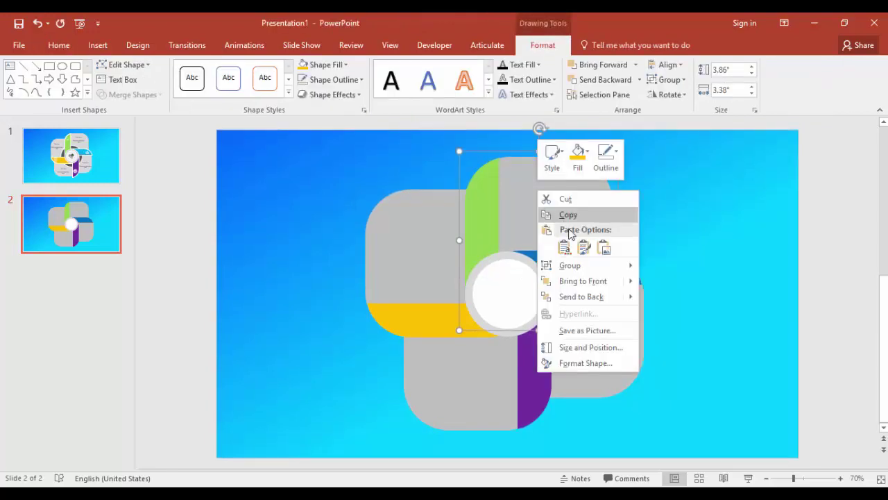
pyautogui.moveTo(555, 265)
pyautogui.click(685, 299)
pyautogui.click(655, 238)
pyautogui.click(472, 192)
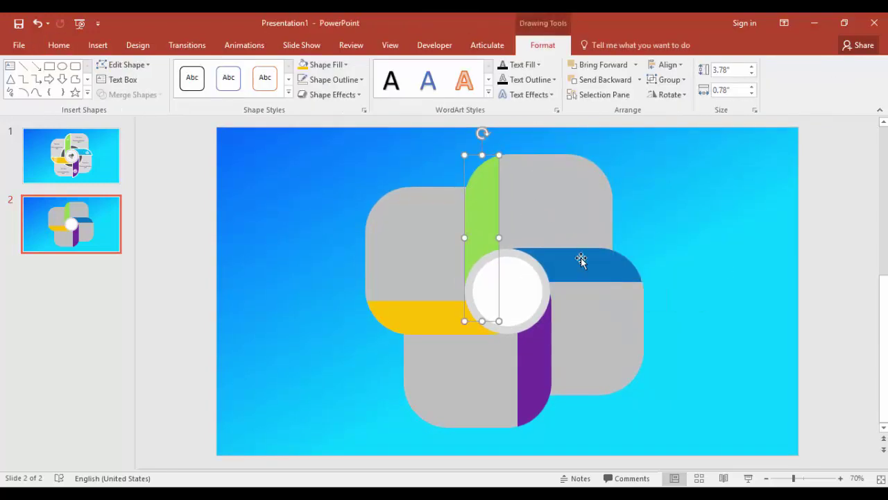
pyautogui.keyDown('shift'); pyautogui.click(581, 257); pyautogui.keyUp('shift')
pyautogui.keyDown('shift'); pyautogui.click(548, 356); pyautogui.keyUp('shift')
pyautogui.keyDown('shift'); pyautogui.click(431, 323); pyautogui.keyUp('shift')
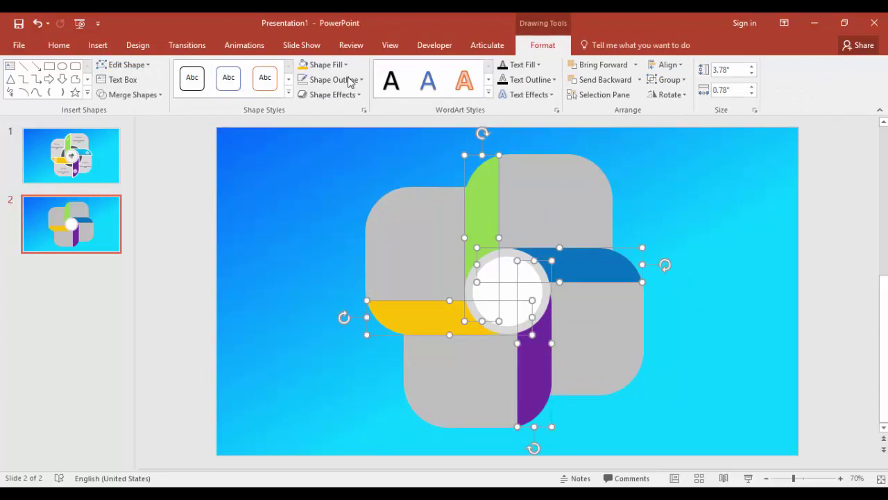
# - Give the four bands a white outline at 2¼ pt weight
pyautogui.click(319, 82)
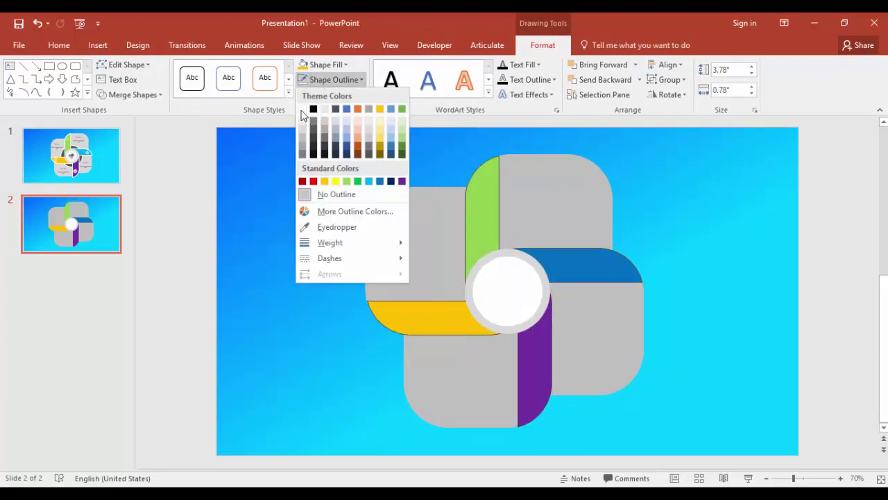
pyautogui.click(302, 110)
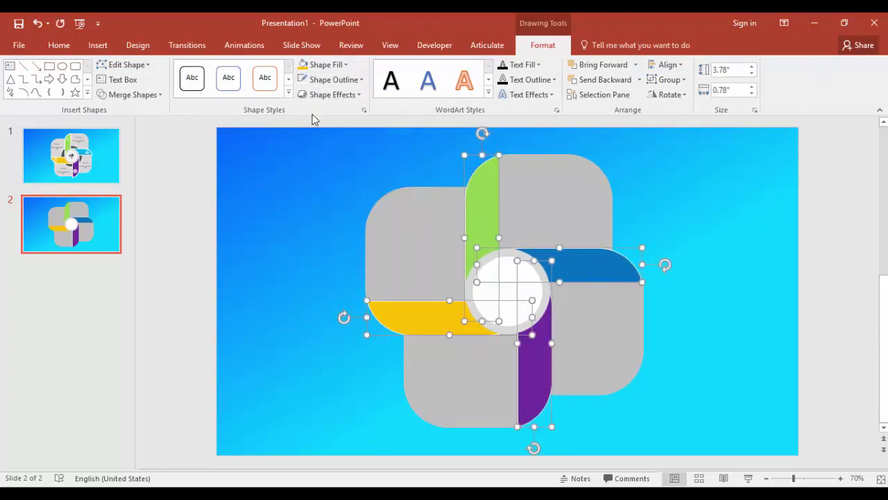
pyautogui.click(336, 81)
pyautogui.moveTo(360, 245)
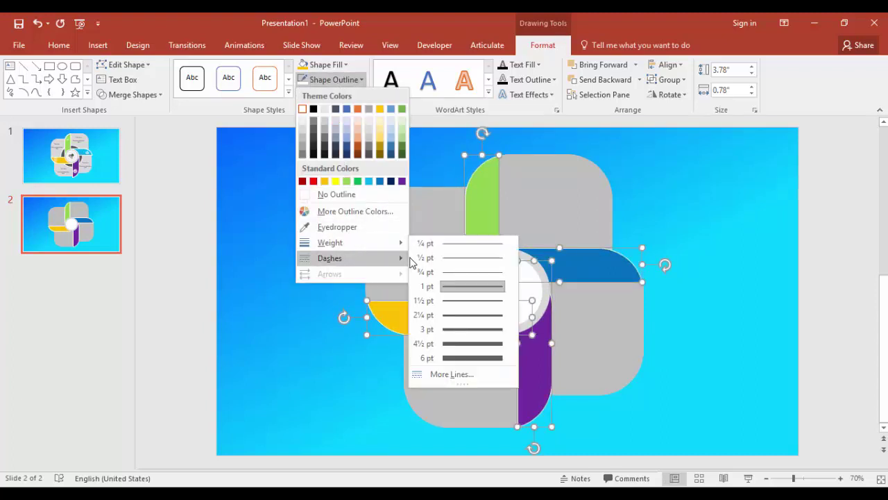
pyautogui.click(475, 314)
pyautogui.click(787, 261)
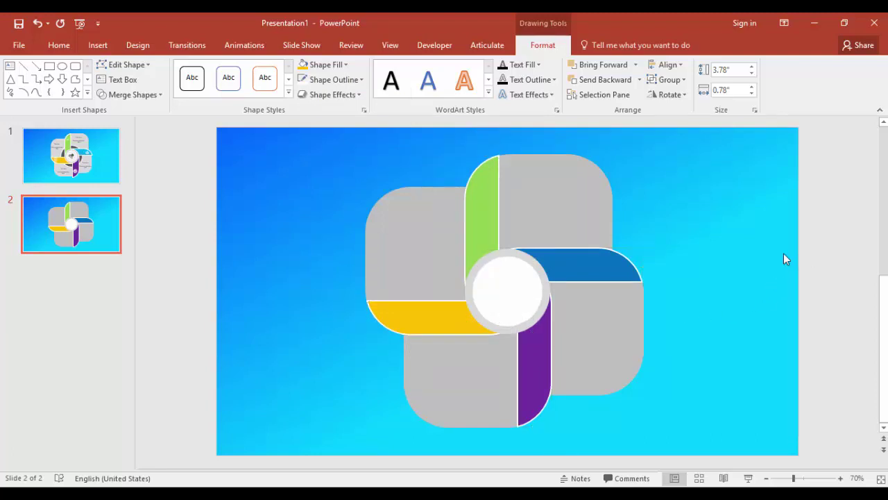
pyautogui.click(498, 211)
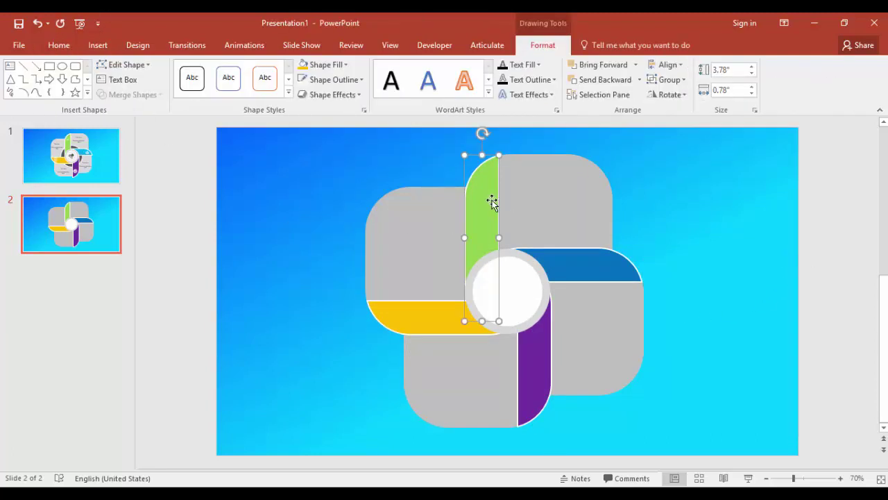
# - Apply an Offset: Right outer shadow to the green band and raise its transparency to 70%
pyautogui.rightClick(492, 201)
pyautogui.click(567, 422)
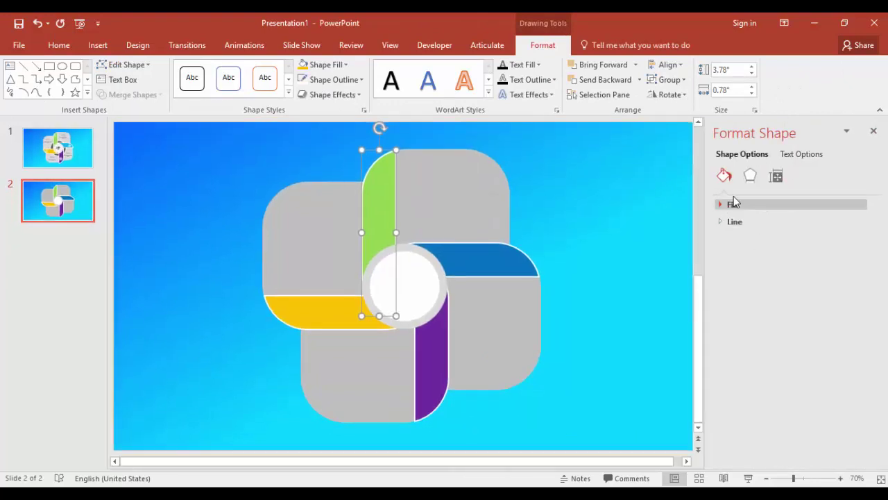
pyautogui.click(751, 175)
pyautogui.click(725, 204)
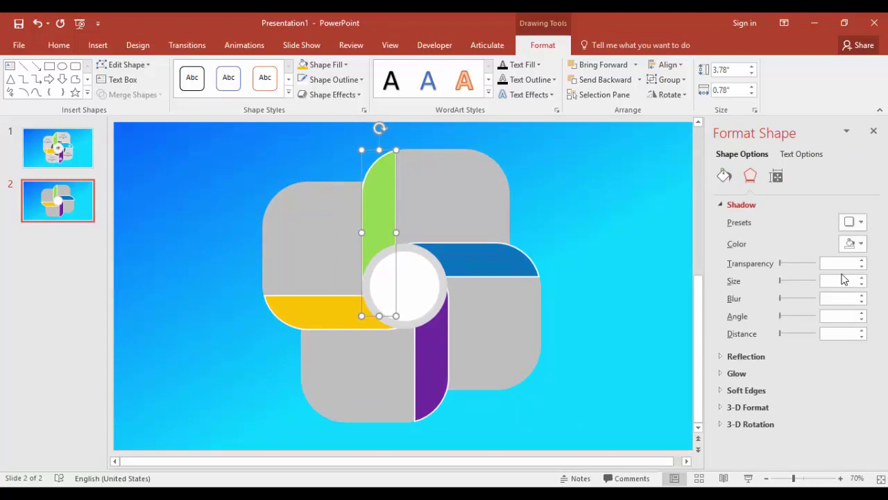
pyautogui.click(858, 222)
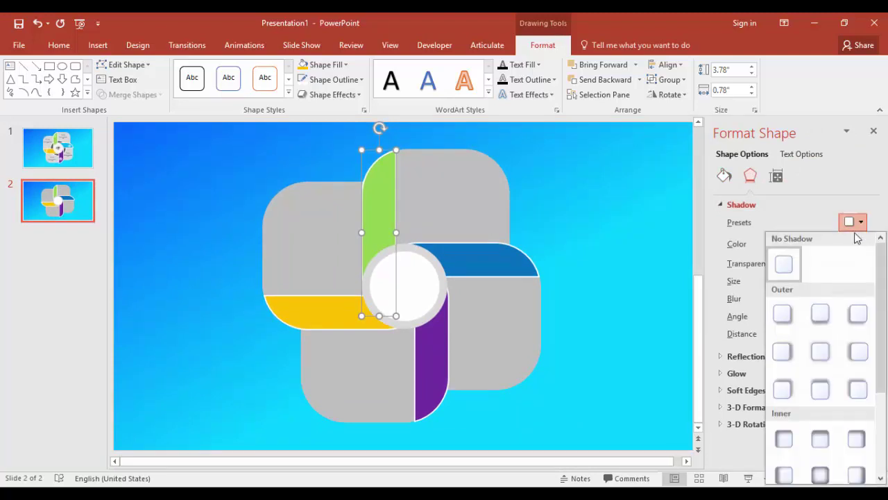
pyautogui.click(784, 352)
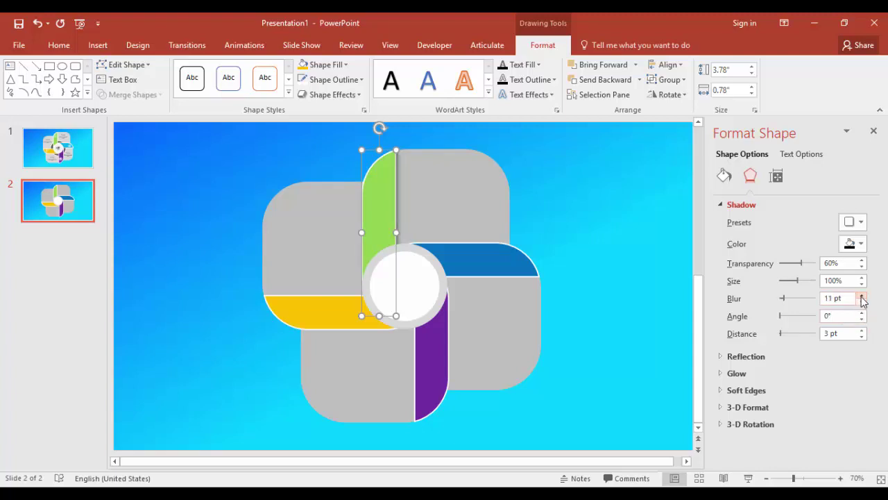
pyautogui.click(862, 261)
pyautogui.click(862, 261)
# - Draw a circle beside the pinwheel and size it to 2.95" high and wide
pyautogui.click(617, 370)
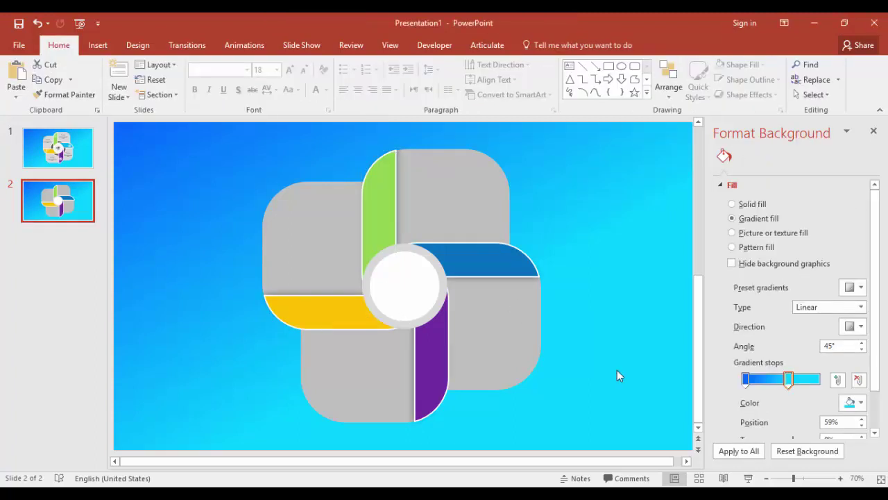
pyautogui.click(98, 45)
pyautogui.click(222, 78)
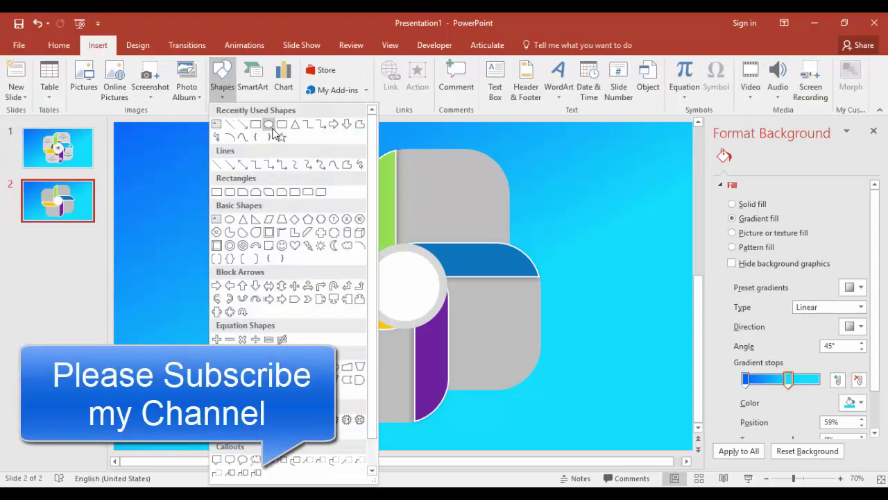
pyautogui.click(266, 128)
pyautogui.moveTo(541, 201); pyautogui.dragTo(623, 285)
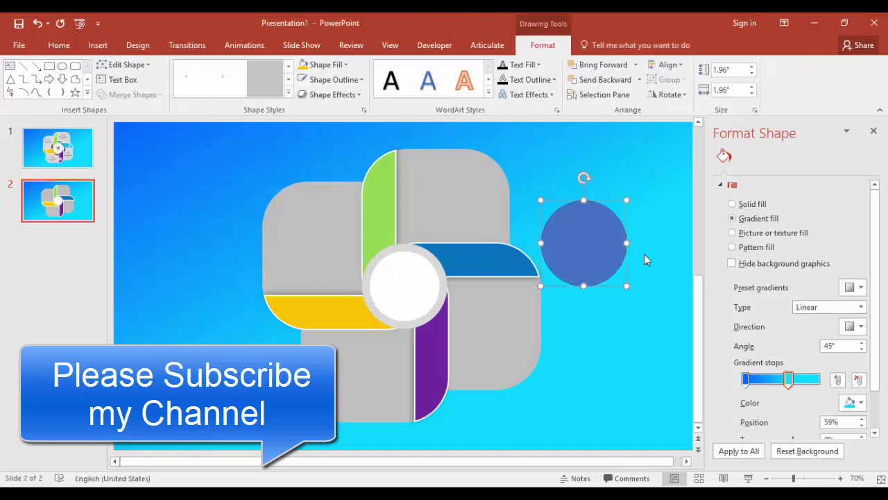
pyautogui.click(873, 132)
pyautogui.click(744, 72)
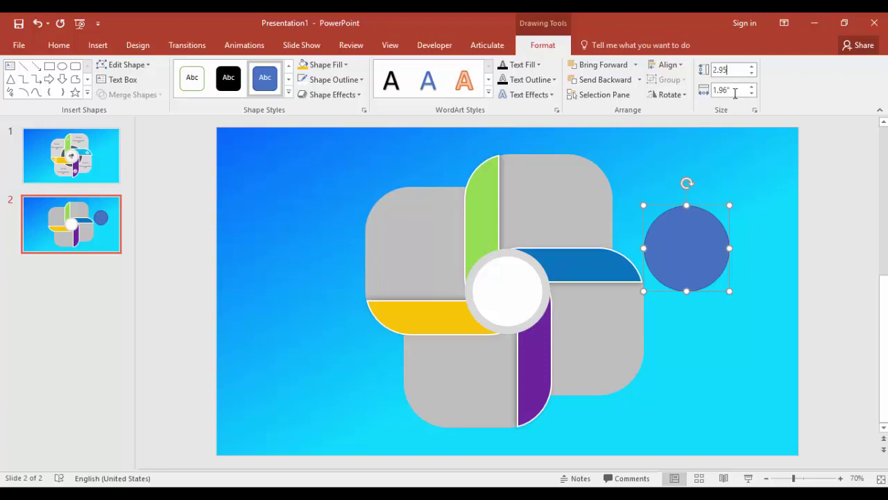
pyautogui.click(734, 90)
pyautogui.write('2.9')
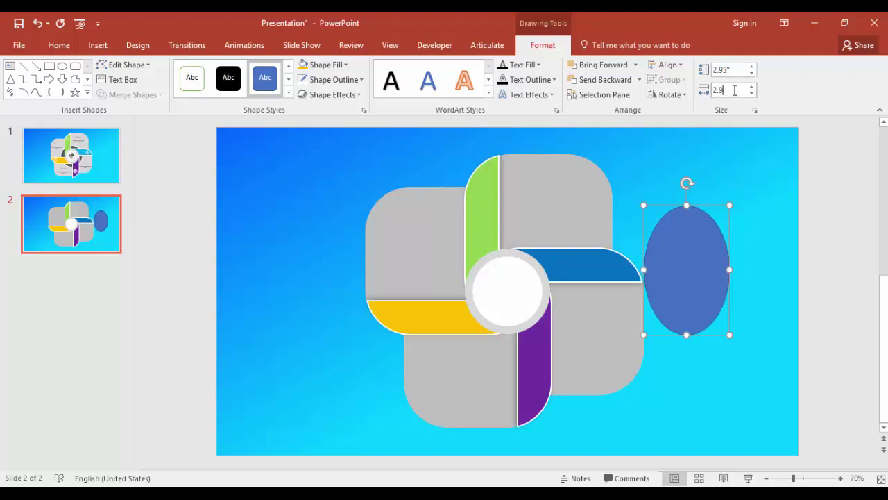
pyautogui.write('5')
pyautogui.press('Return')
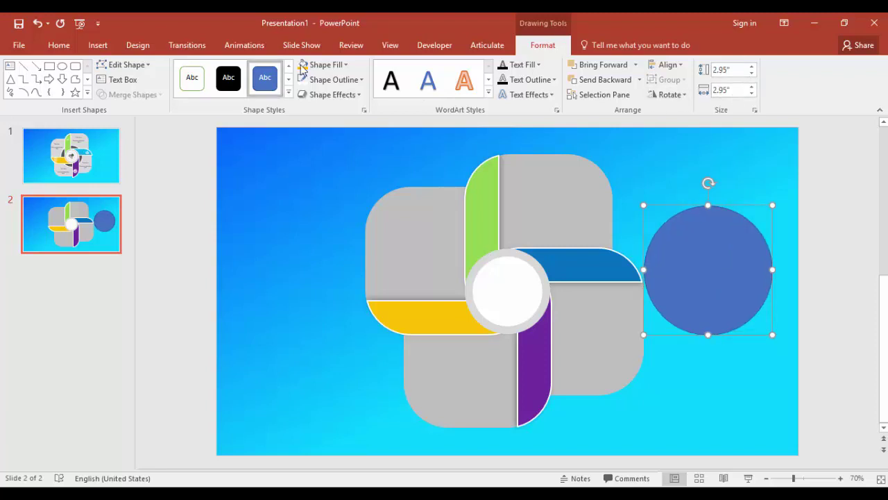
# - Fill the circle dark grey and give it a white 2¼ pt outline
pyautogui.click(314, 65)
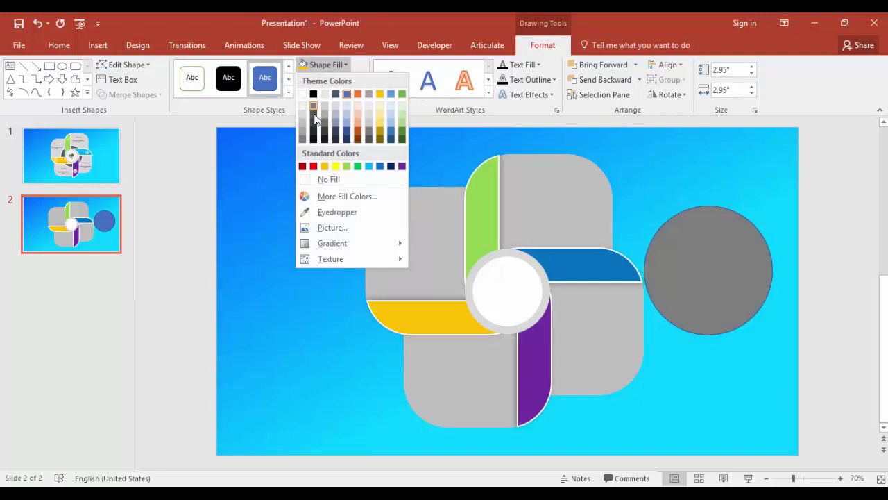
pyautogui.click(313, 123)
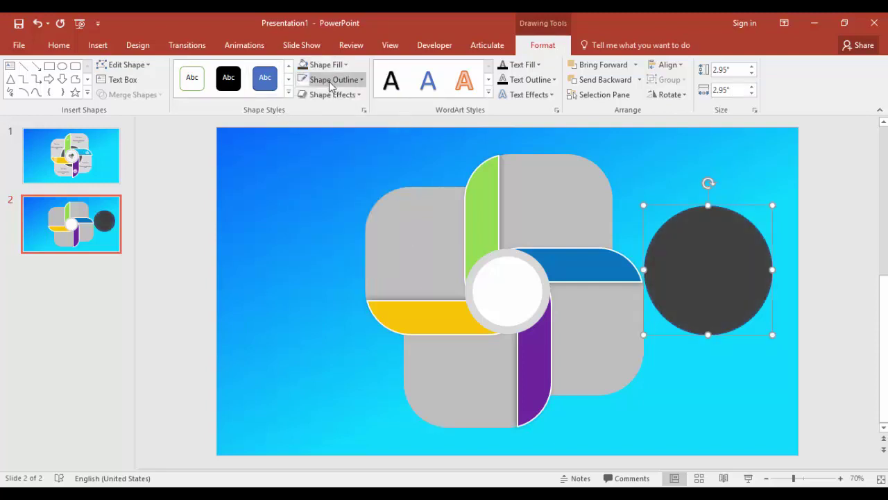
pyautogui.click(329, 81)
pyautogui.click(304, 109)
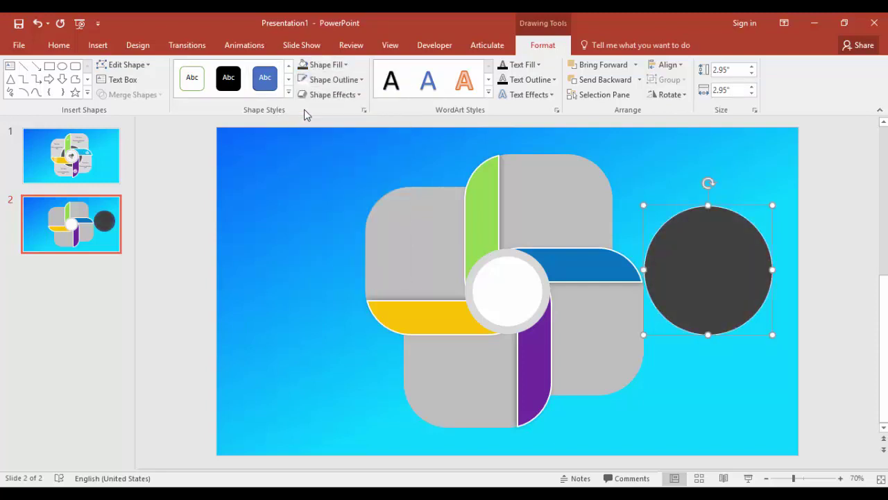
pyautogui.click(332, 79)
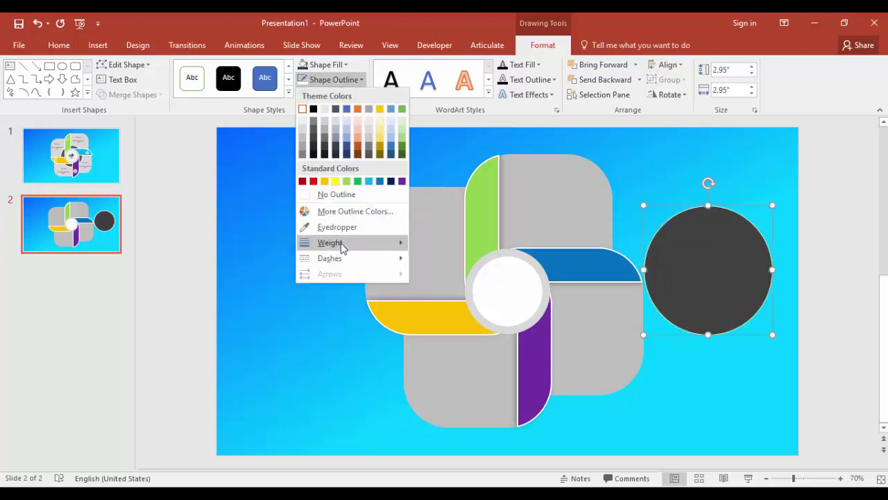
pyautogui.moveTo(366, 244)
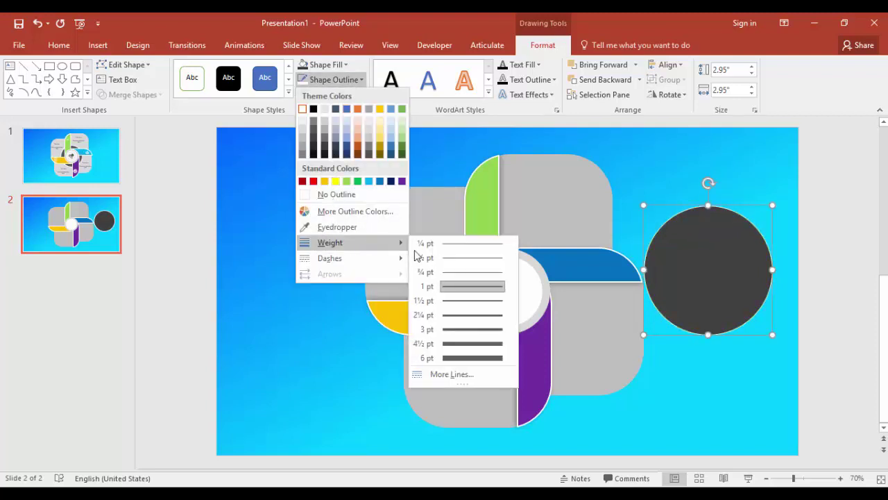
pyautogui.click(460, 314)
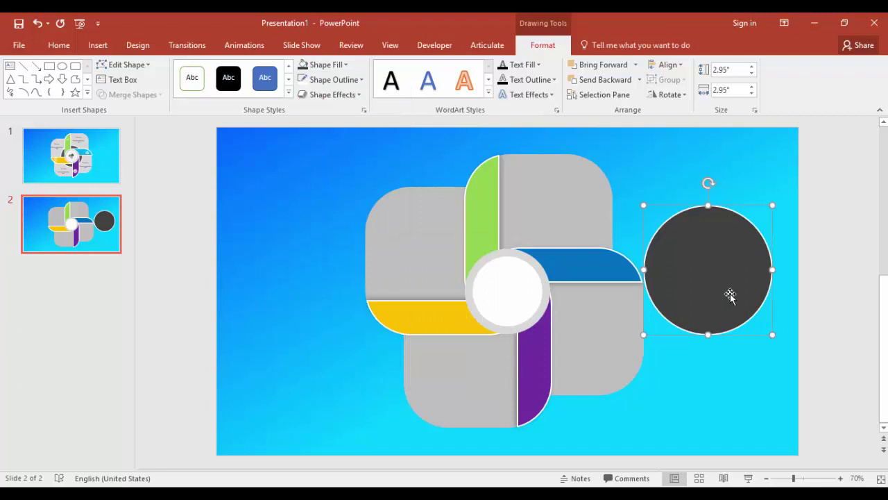
# - Centre the dark circle on the pinwheel, behind the white circle and grey ring
pyautogui.moveTo(729, 297); pyautogui.dragTo(487, 312)
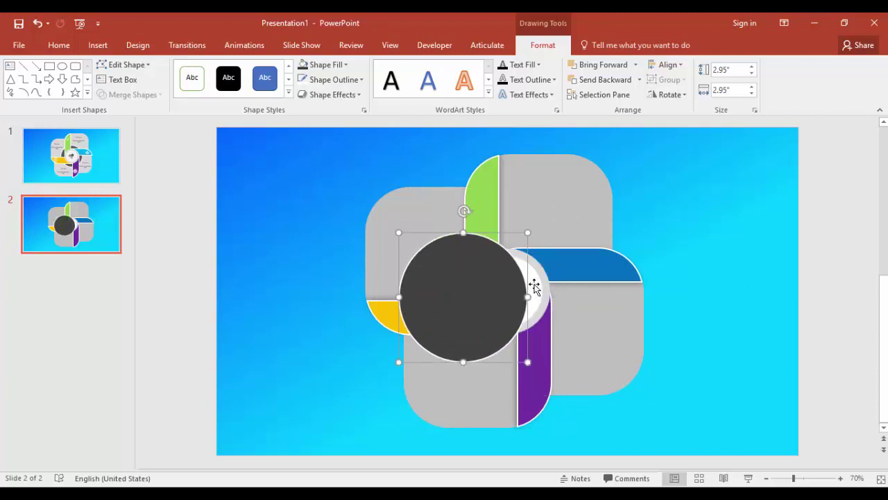
pyautogui.click(532, 284)
pyautogui.keyDown('shift'); pyautogui.click(549, 290); pyautogui.keyUp('shift')
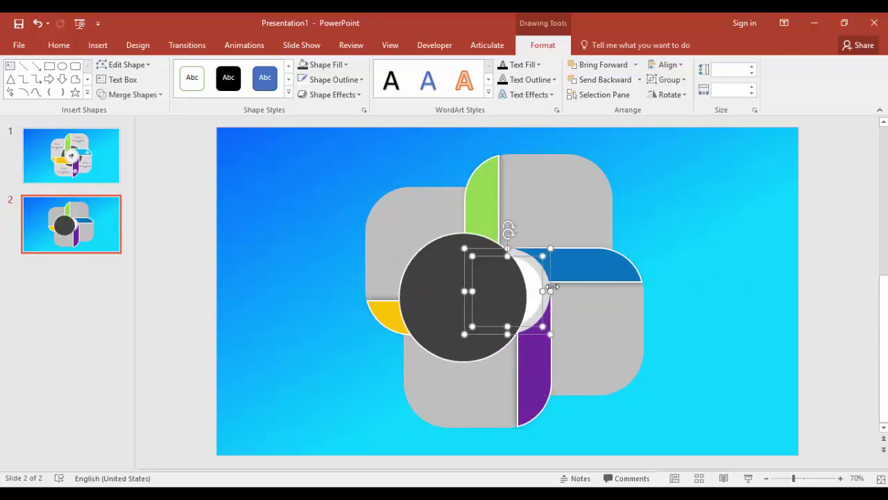
pyautogui.click(635, 64)
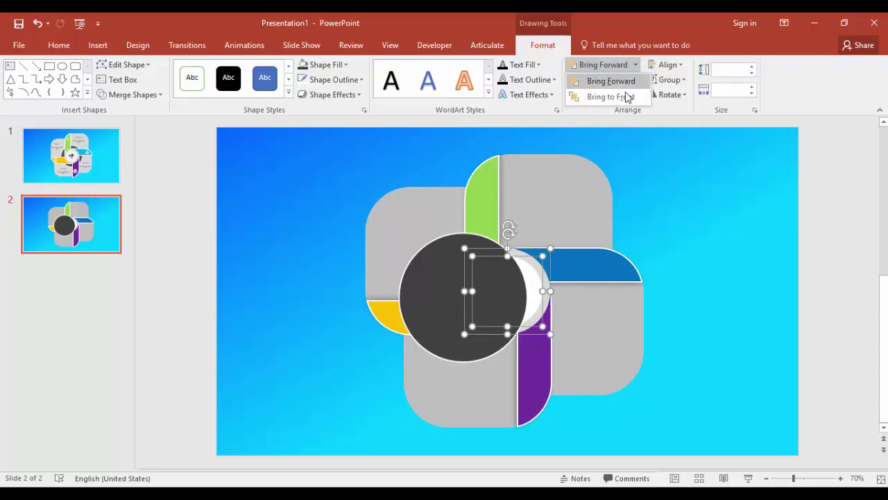
pyautogui.click(625, 93)
pyautogui.click(427, 277)
pyautogui.moveTo(427, 277); pyautogui.dragTo(475, 270)
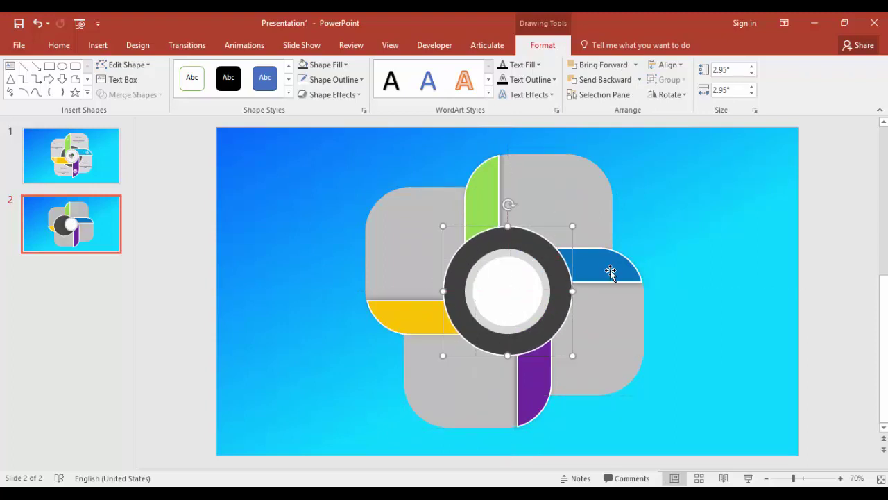
# - Bring the green band above the dark circle, keeping the white centre on top
pyautogui.click(499, 200)
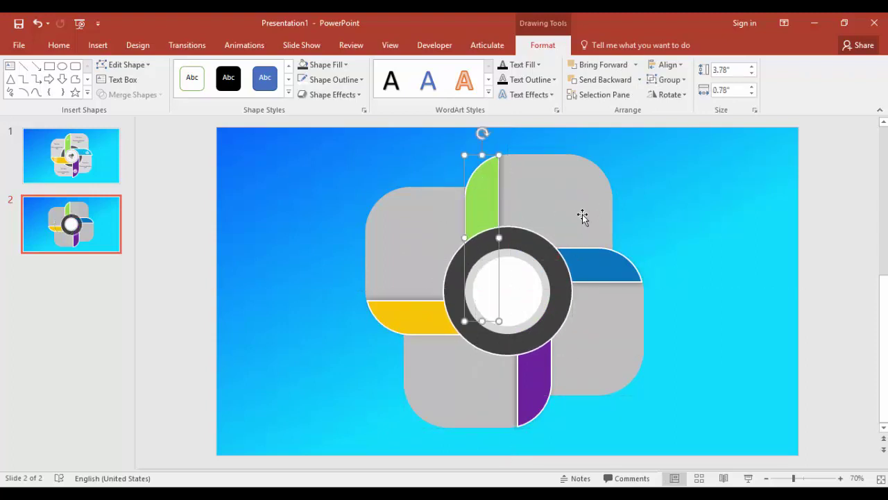
pyautogui.click(635, 65)
pyautogui.click(624, 98)
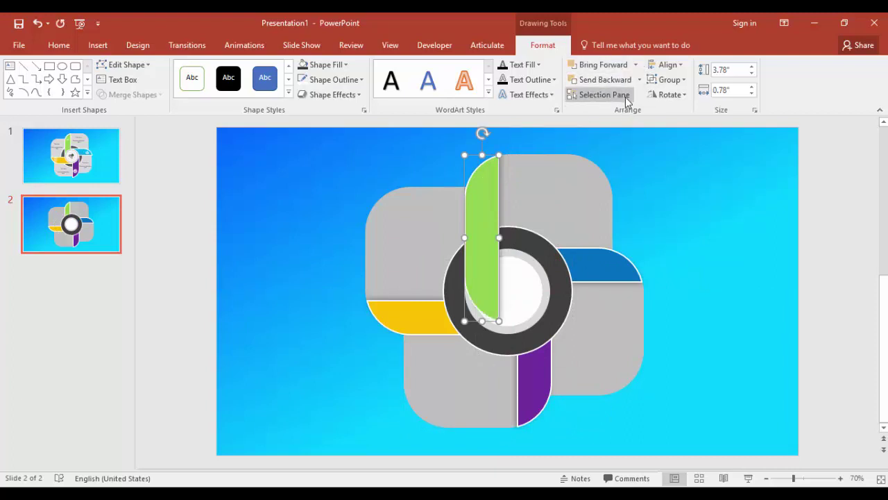
pyautogui.click(517, 267)
pyautogui.keyDown('shift'); pyautogui.click(516, 292); pyautogui.keyUp('shift')
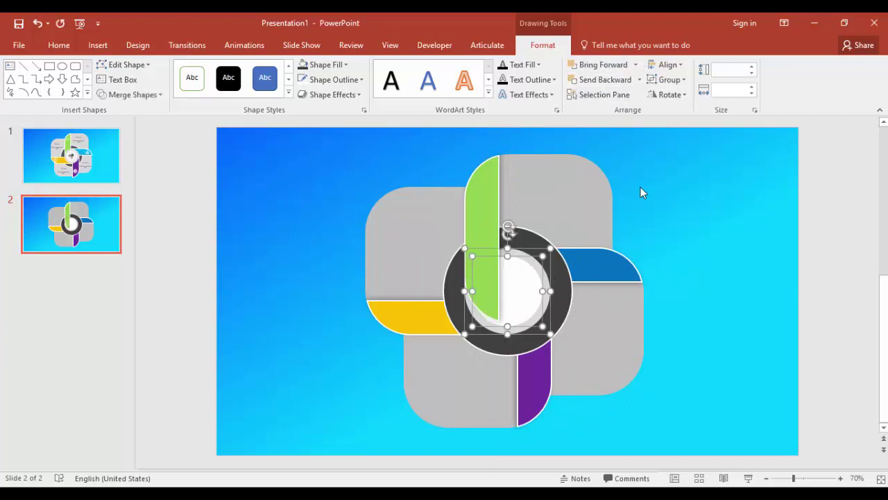
pyautogui.click(635, 65)
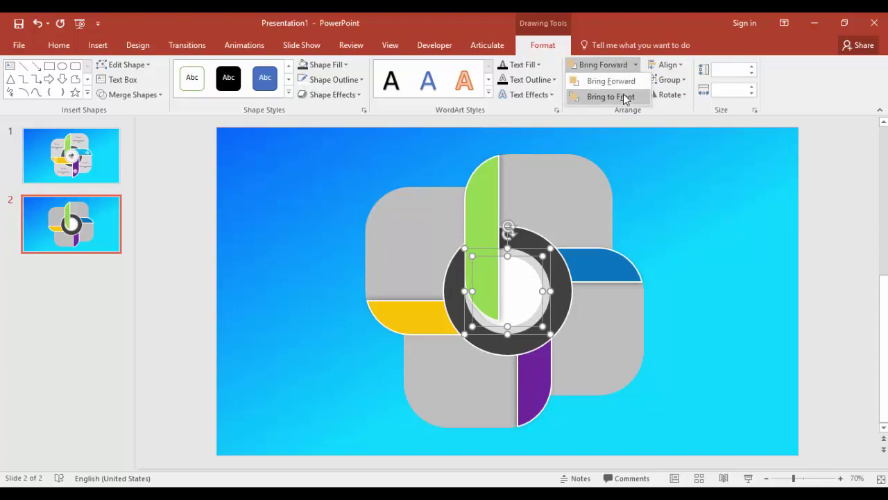
pyautogui.click(625, 97)
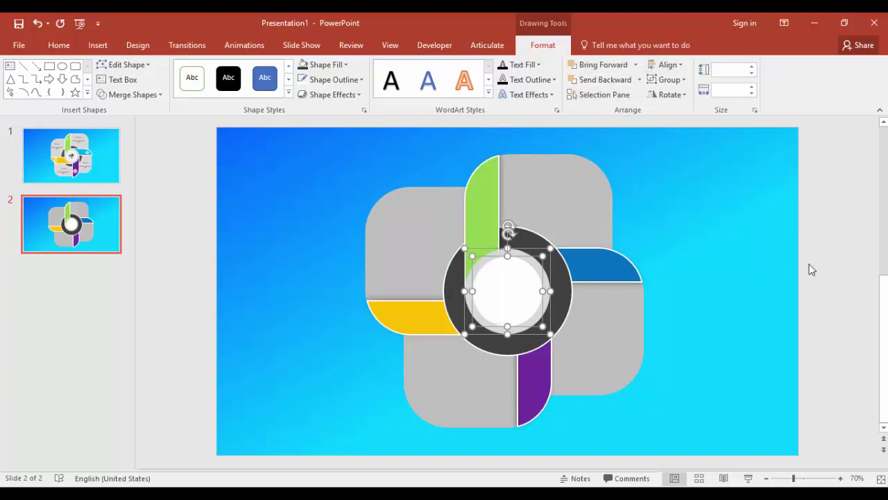
# - Bring the blue band forward, then restore the white circle and ring above it
pyautogui.click(594, 270)
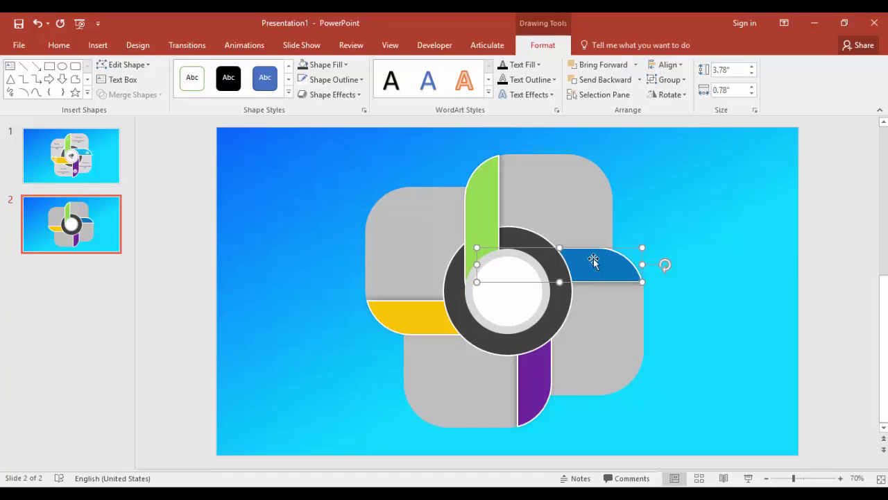
pyautogui.click(635, 65)
pyautogui.click(622, 100)
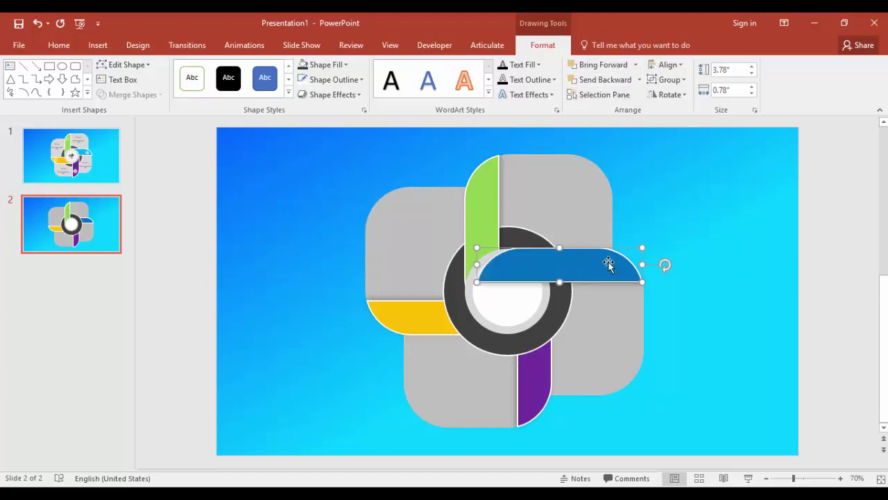
pyautogui.click(529, 306)
pyautogui.keyDown('shift'); pyautogui.click(514, 335); pyautogui.keyUp('shift')
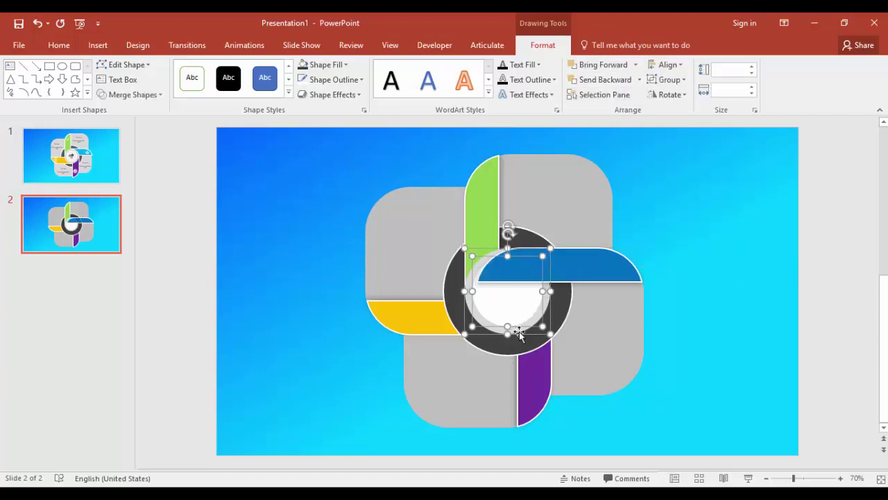
pyautogui.click(635, 65)
pyautogui.click(611, 98)
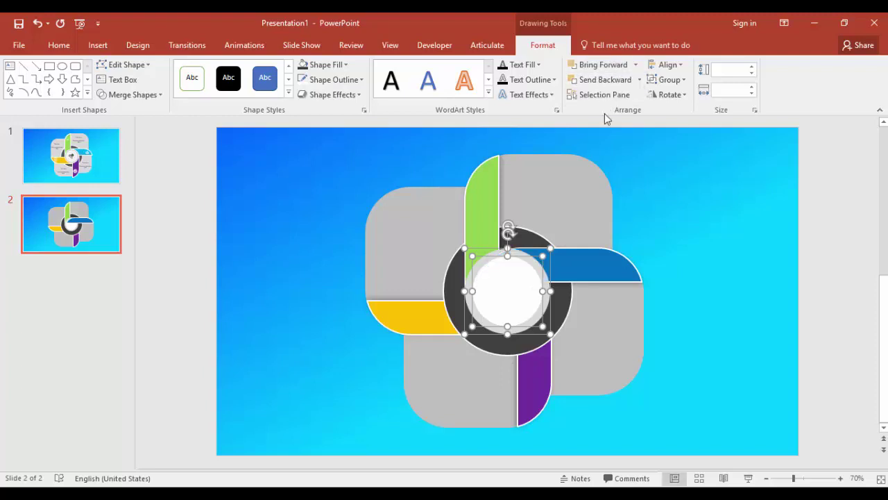
# - Bring the purple and yellow bands forward, then the white circle and ring above all bands
pyautogui.click(542, 401)
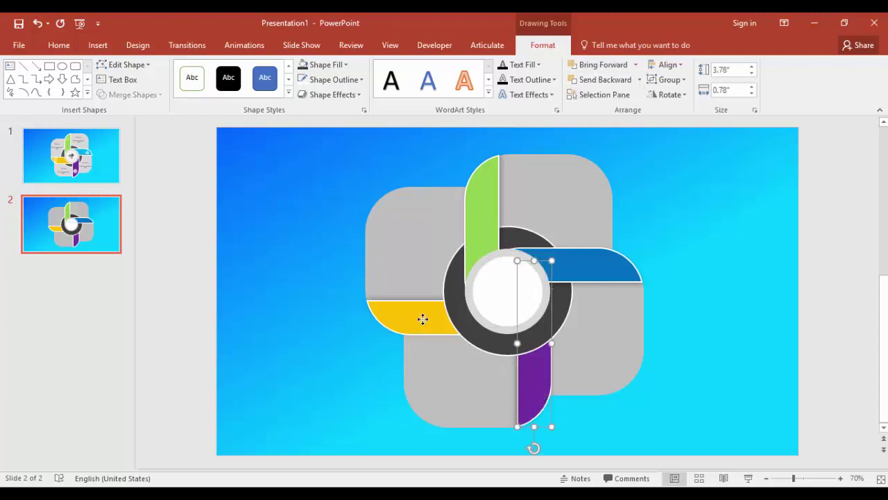
pyautogui.keyDown('shift'); pyautogui.click(421, 317); pyautogui.keyUp('shift')
pyautogui.click(635, 65)
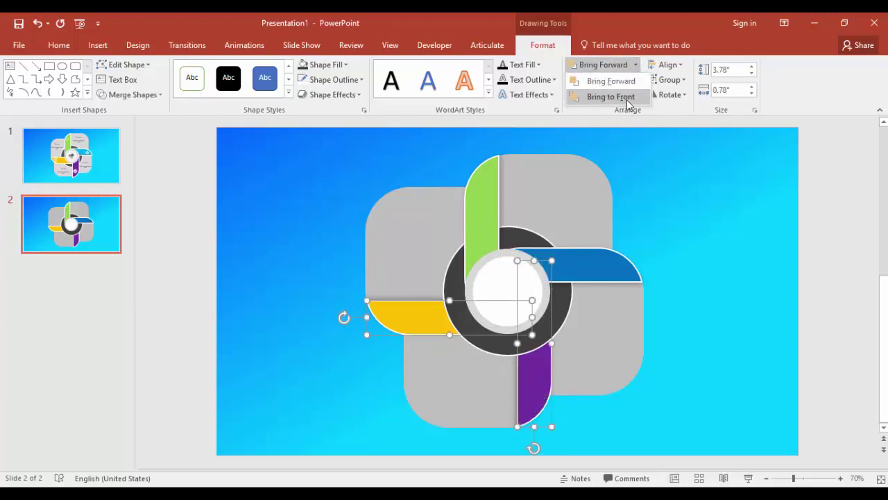
pyautogui.click(624, 97)
pyautogui.click(817, 275)
pyautogui.click(501, 275)
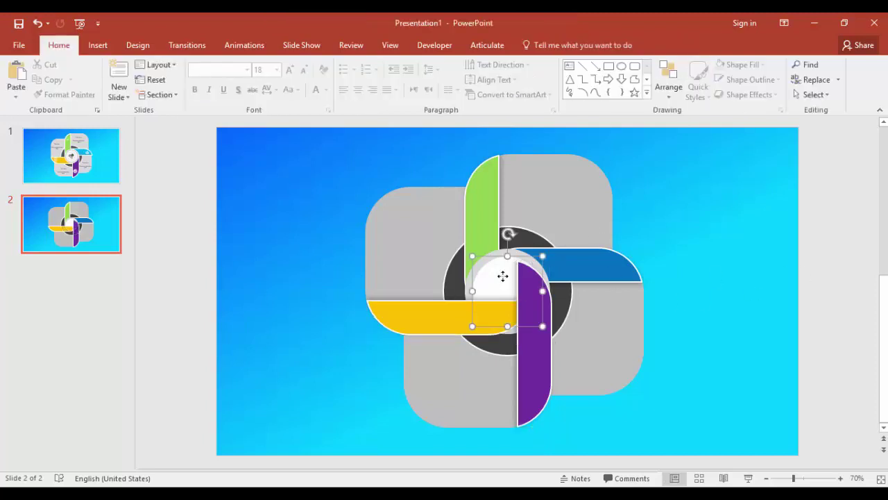
pyautogui.keyDown('shift'); pyautogui.click(467, 285); pyautogui.keyUp('shift')
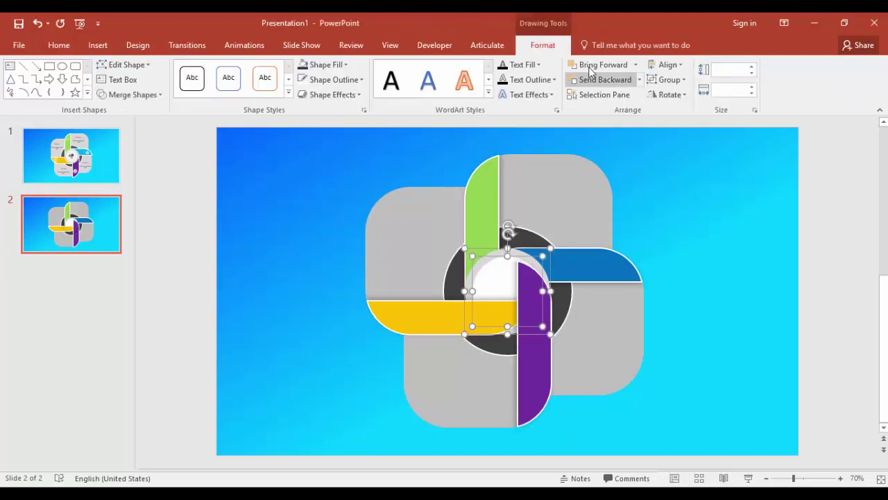
pyautogui.click(635, 65)
pyautogui.click(625, 95)
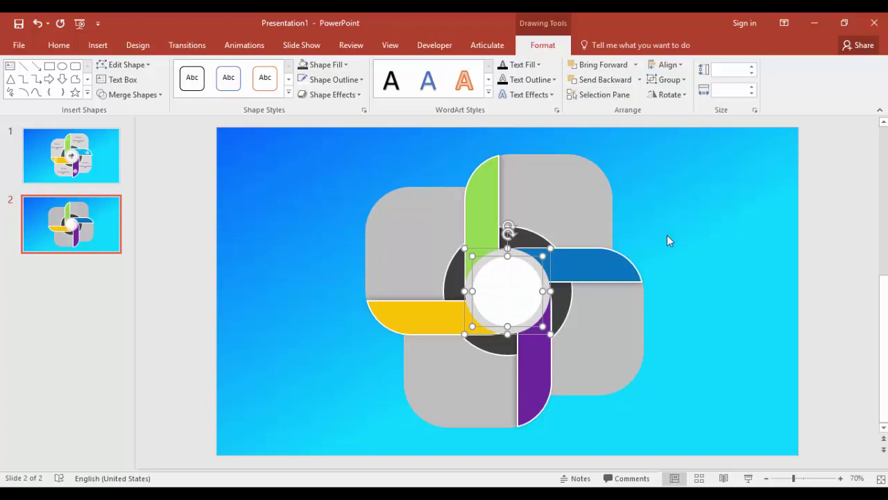
# - Drag the wrench-and-gear icon onto the centre circle and the clock, medal, team and checkmark icons onto the yellow, green, blue and purple bands
pyautogui.click(835, 235)
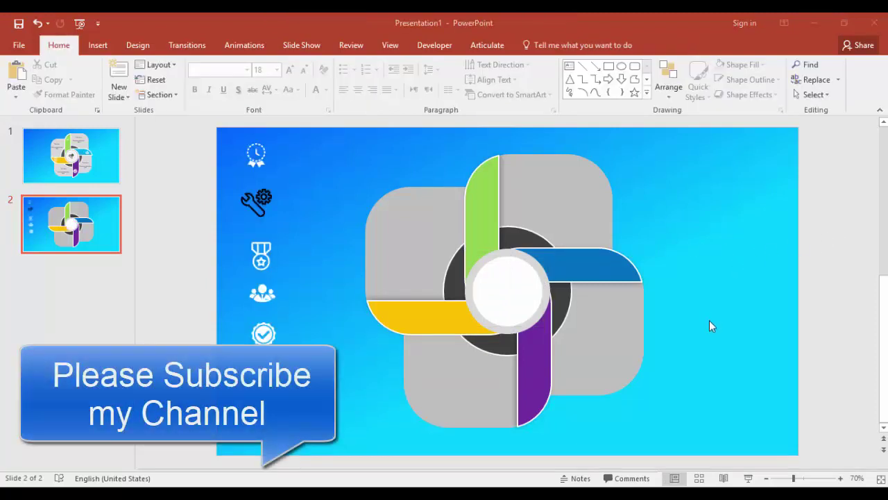
pyautogui.moveTo(251, 196); pyautogui.dragTo(505, 289)
pyautogui.moveTo(254, 157); pyautogui.dragTo(397, 312)
pyautogui.moveTo(262, 252); pyautogui.dragTo(485, 182)
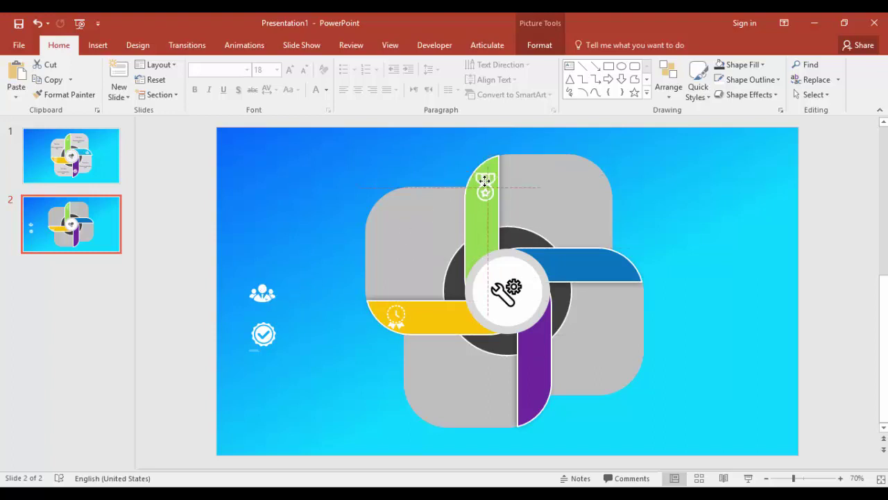
pyautogui.moveTo(262, 294); pyautogui.dragTo(613, 266)
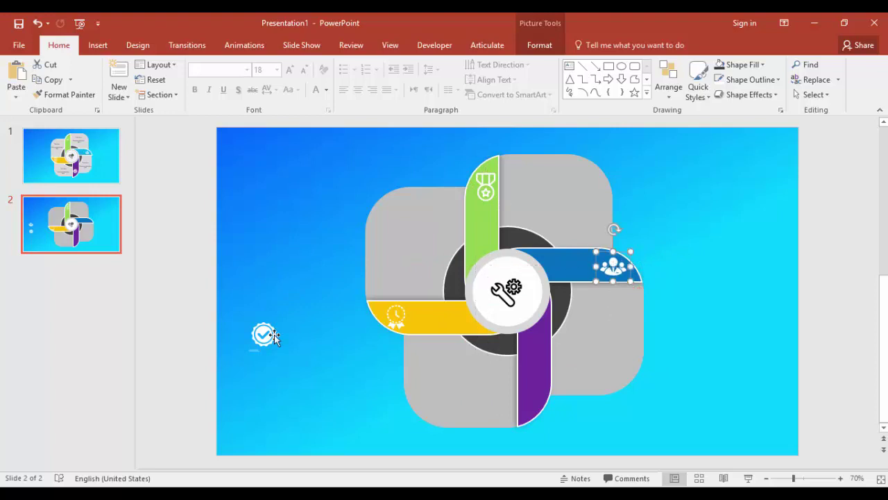
pyautogui.moveTo(254, 332)
pyautogui.mouseDown()
pyautogui.moveTo(508, 408)
pyautogui.moveTo(527, 395)
pyautogui.mouseUp()
# - Give the dark ring an Outer Offset: Center shadow (102% size, 68% transparency, 11 pt blur, 0 pt distance)
pyautogui.click(531, 234)
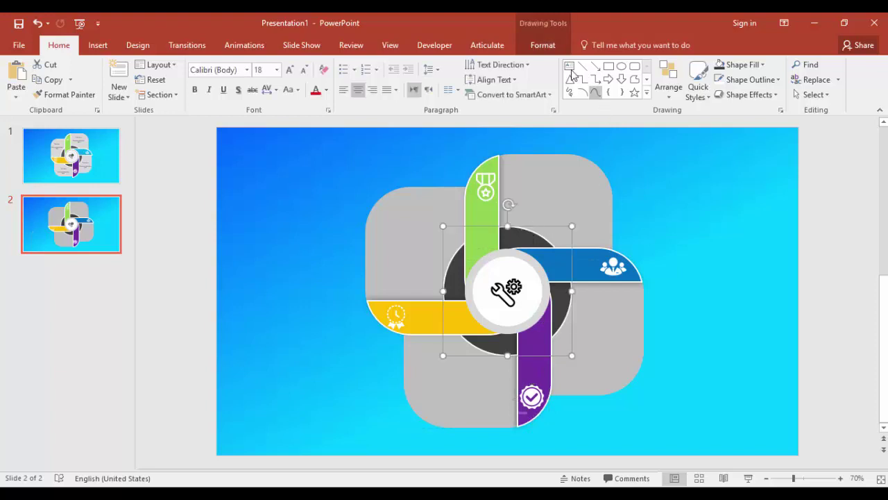
pyautogui.click(543, 43)
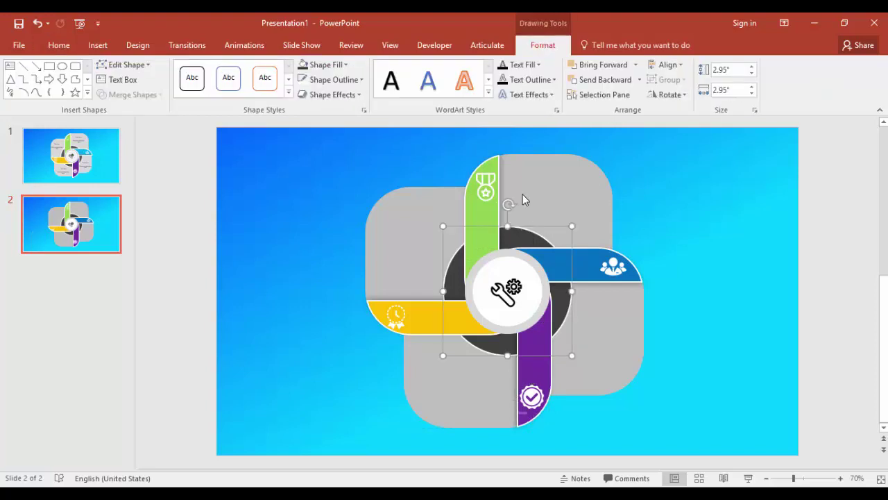
pyautogui.rightClick(524, 238)
pyautogui.click(614, 469)
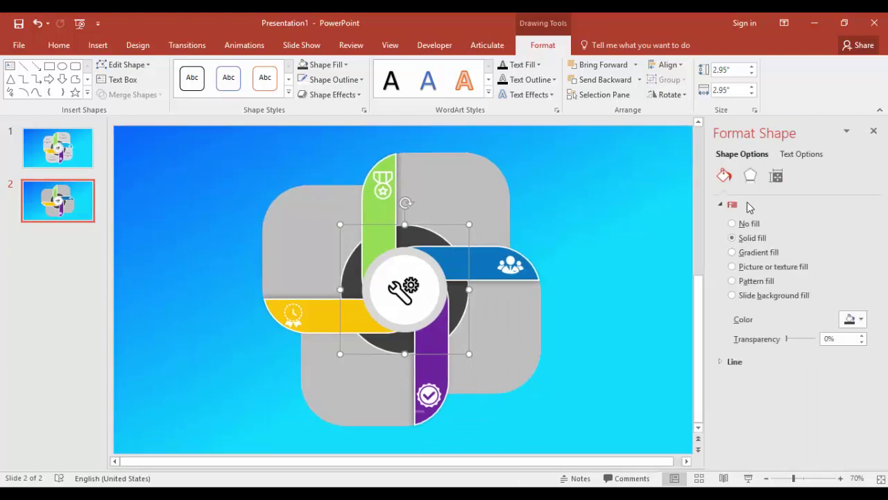
pyautogui.click(751, 177)
pyautogui.click(852, 223)
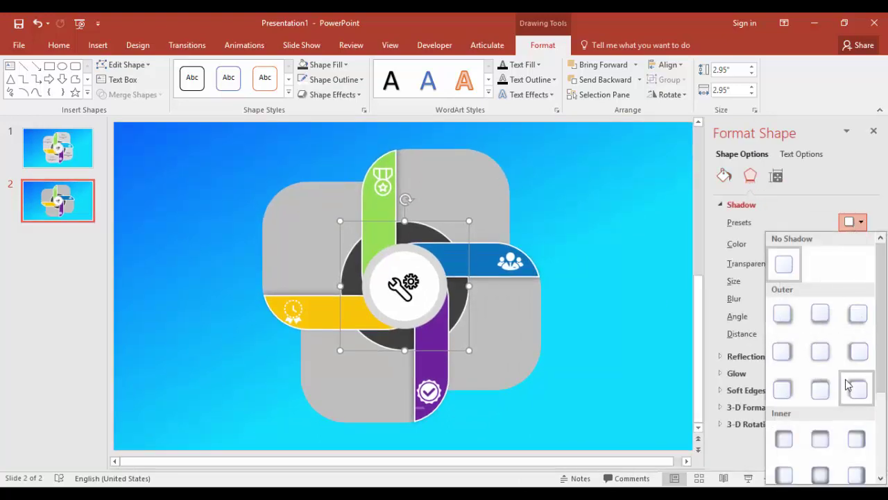
pyautogui.click(823, 354)
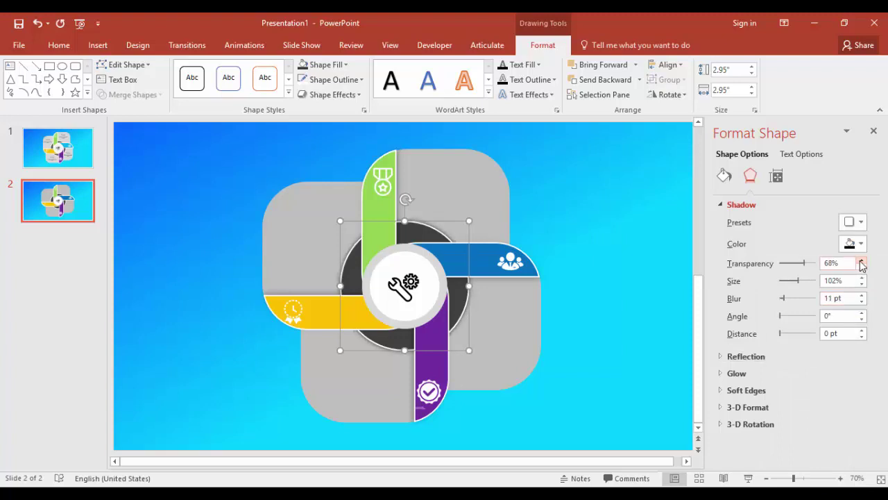
pyautogui.click(616, 261)
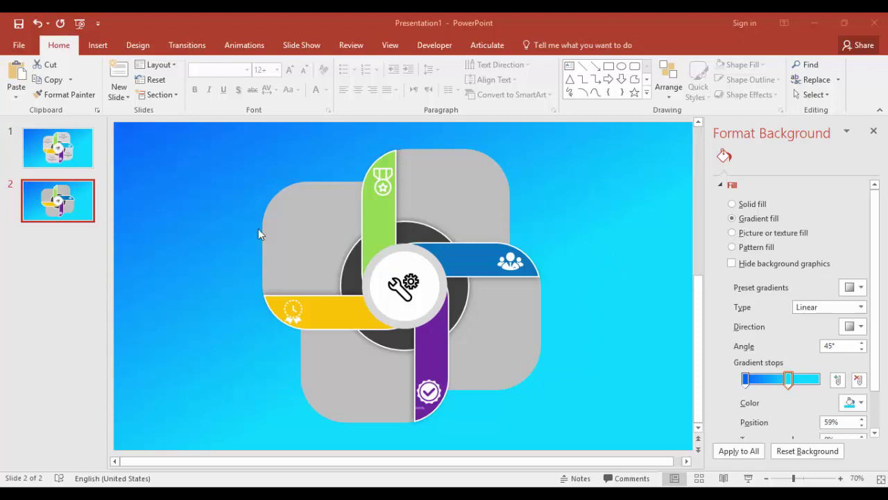
# - Paste the 'Title here / Enter your description here' text block and duplicate a copy onto the upper-right grey square
pyautogui.hotkey('ctrl', 'v')
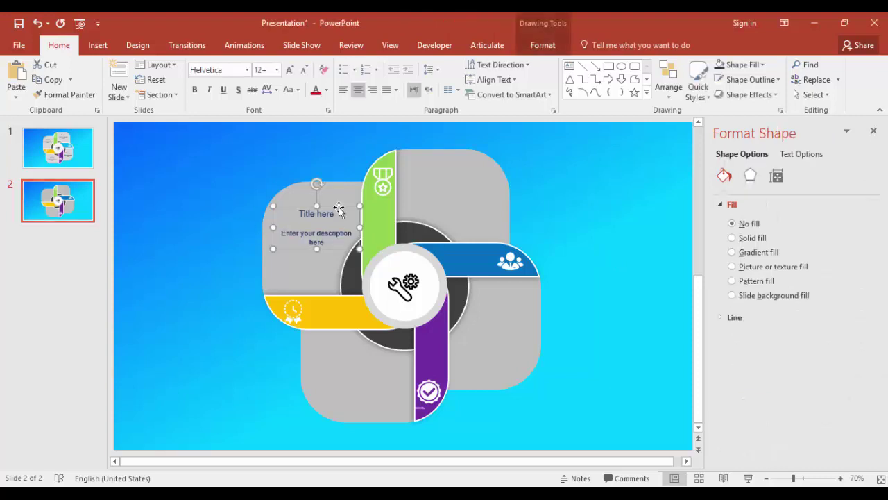
pyautogui.hotkey('ctrl', 'd')
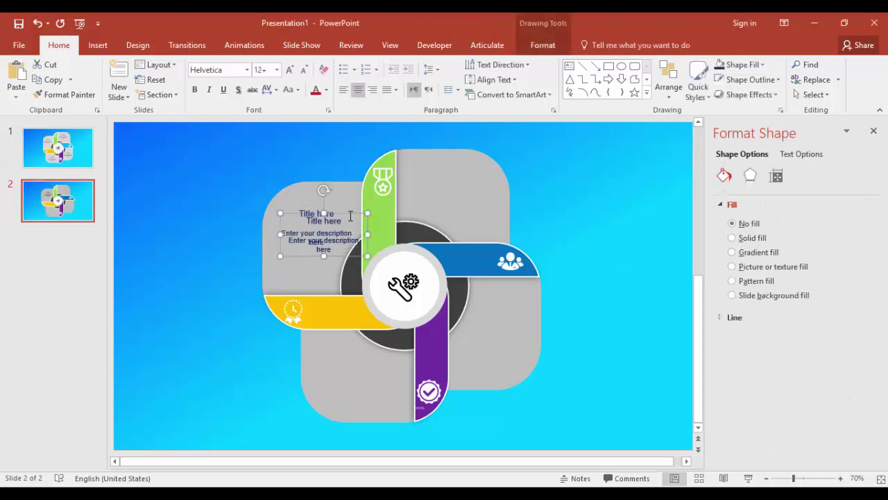
pyautogui.moveTo(373, 207); pyautogui.dragTo(477, 170)
pyautogui.hotkey('ctrl', 'd')
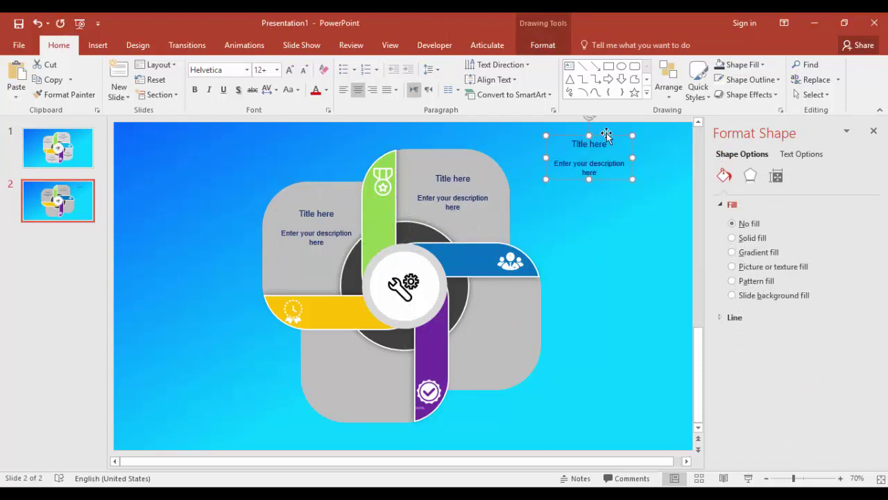
# - Put the remaining text copies on the lower and right grey squares, then start the slide show
pyautogui.moveTo(627, 138); pyautogui.dragTo(392, 359)
pyautogui.hotkey('ctrl', 'z')
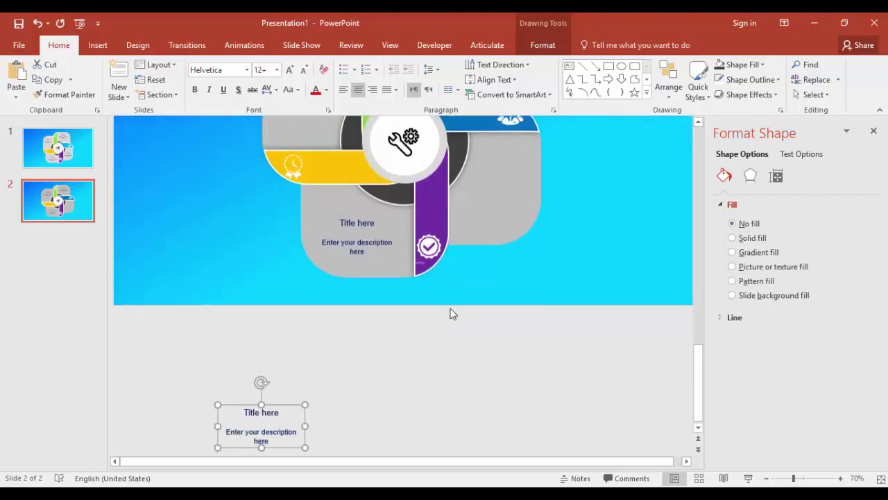
pyautogui.hotkey('ctrl', 'y')
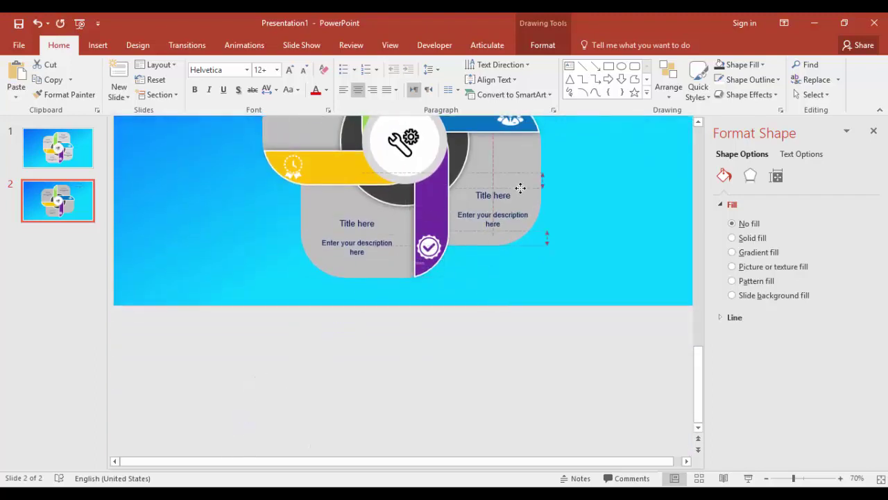
pyautogui.scroll(3, 585, 206)
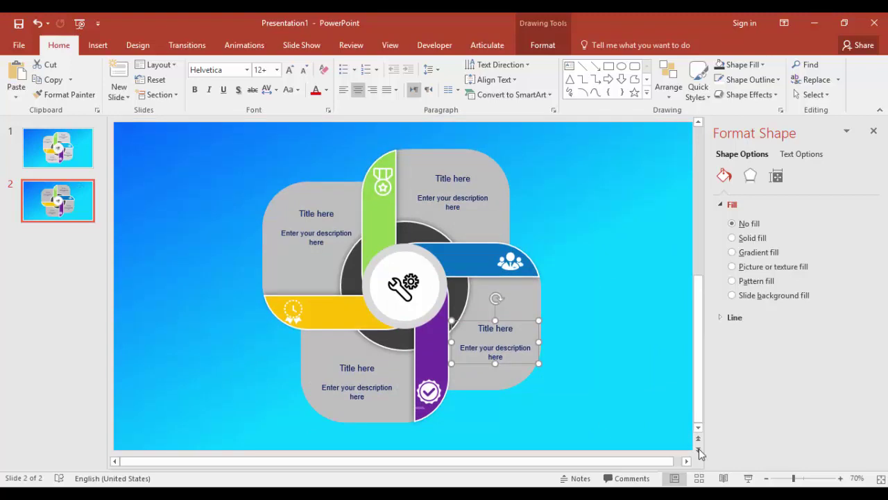
pyautogui.click(749, 479)
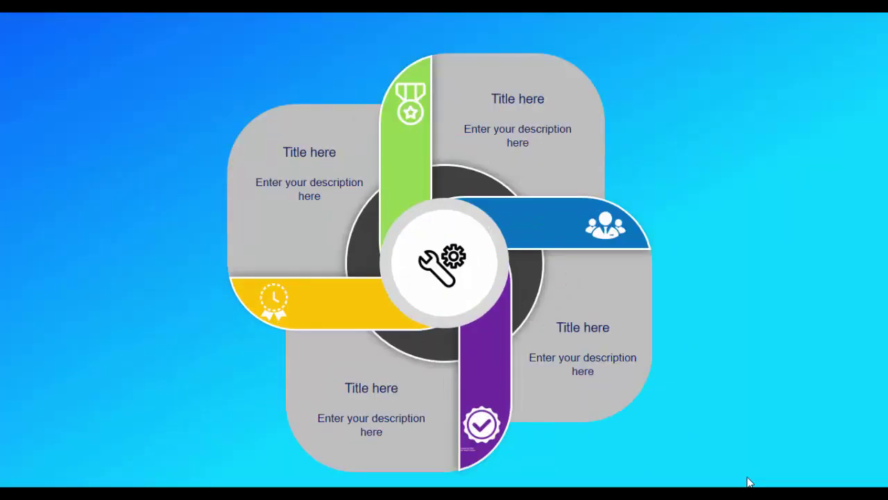